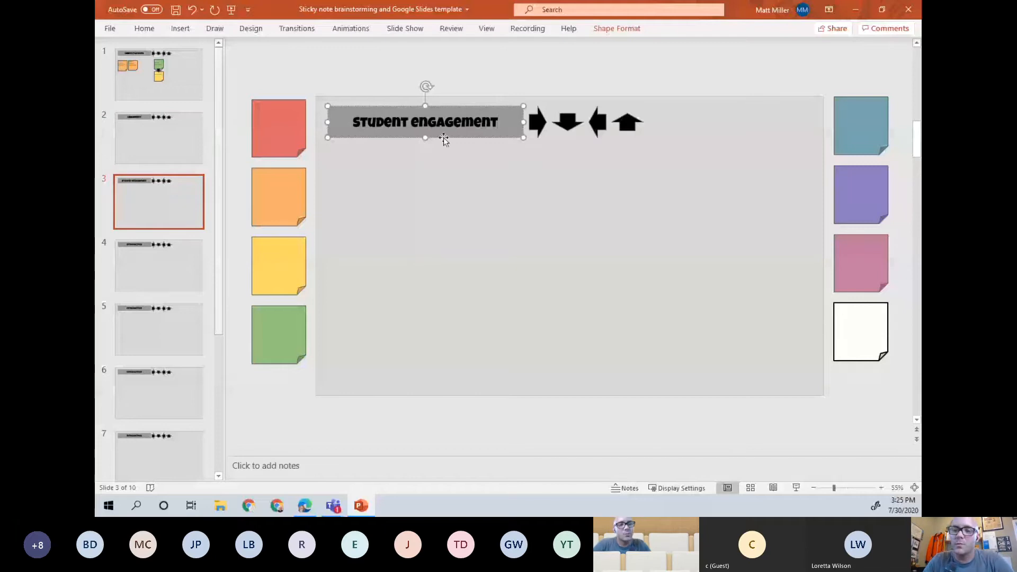
# - Move the green sticky note from beside the Student Engagement slide onto the right half of its canvas
pyautogui.click(298, 392)
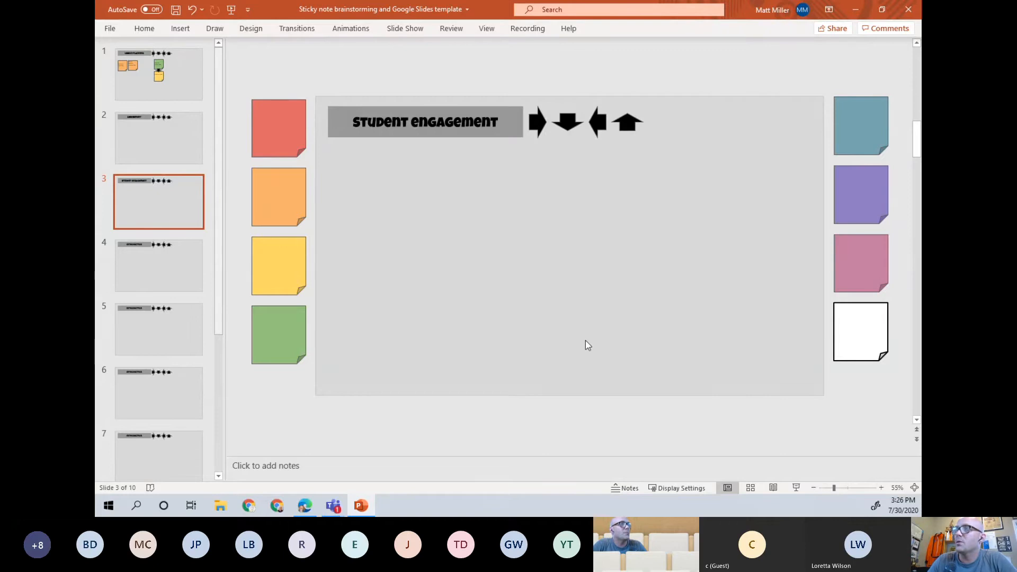
pyautogui.moveTo(290, 323); pyautogui.dragTo(722, 226)
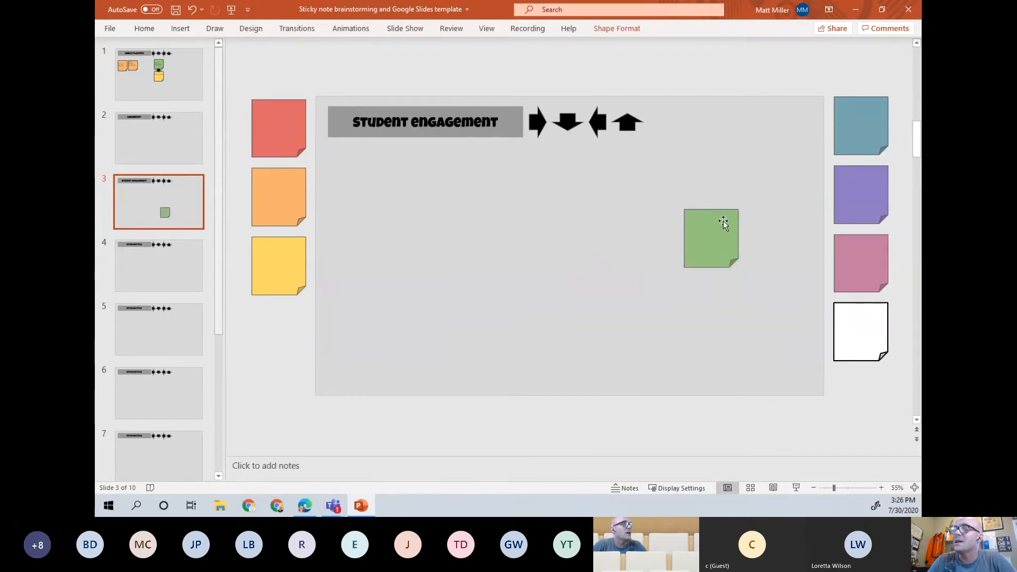
pyautogui.click(653, 371)
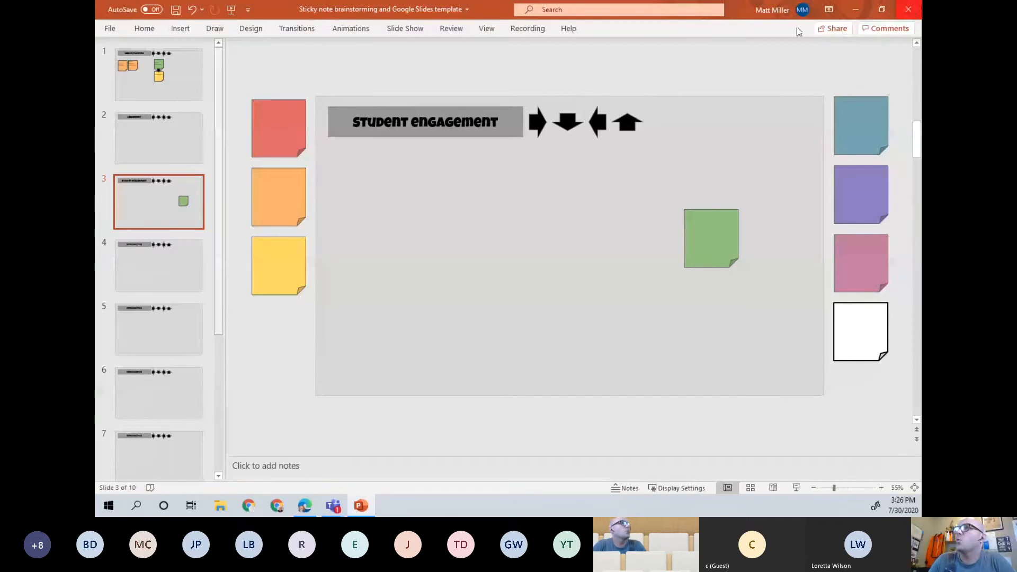
# - Save the sticky note brainstorming presentation and close it
pyautogui.click(174, 12)
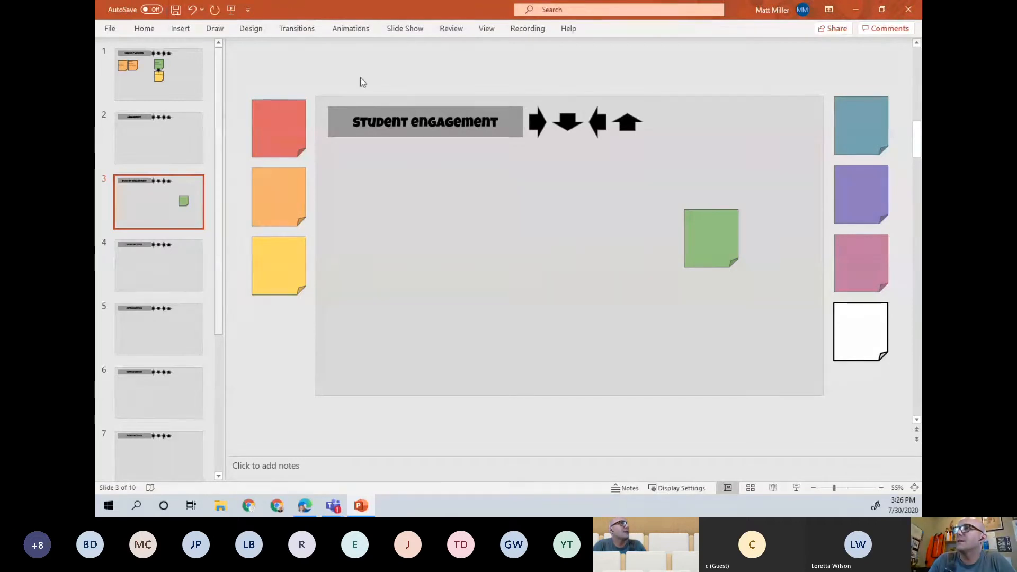
pyautogui.click(908, 10)
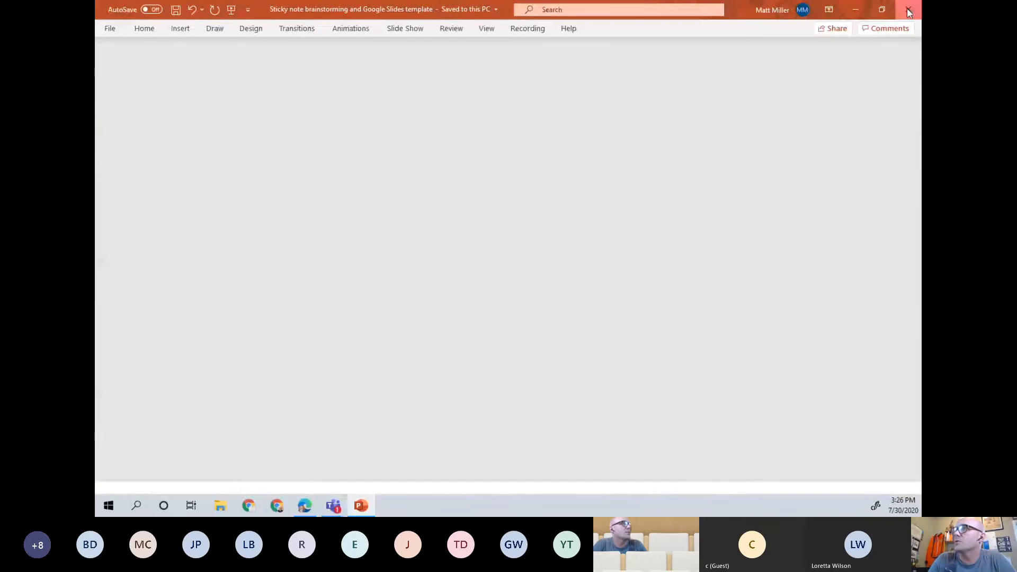
# - Look back through the PowerPoint templates web page to the Interactive Notebook and Sticky Notes templates, and dismiss the downloads bar
pyautogui.scroll(10, 504, 245)
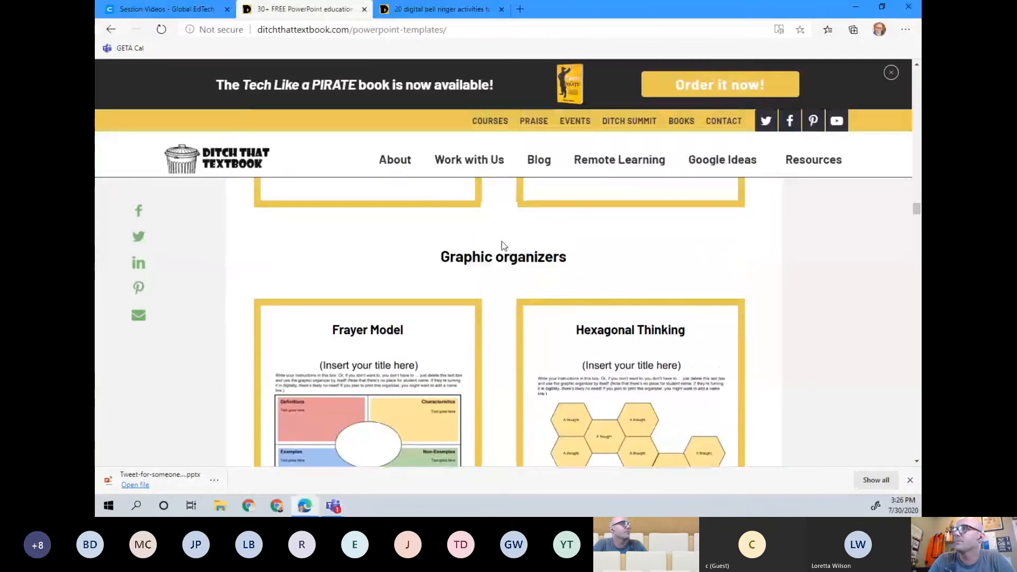
pyautogui.scroll(2, 503, 245)
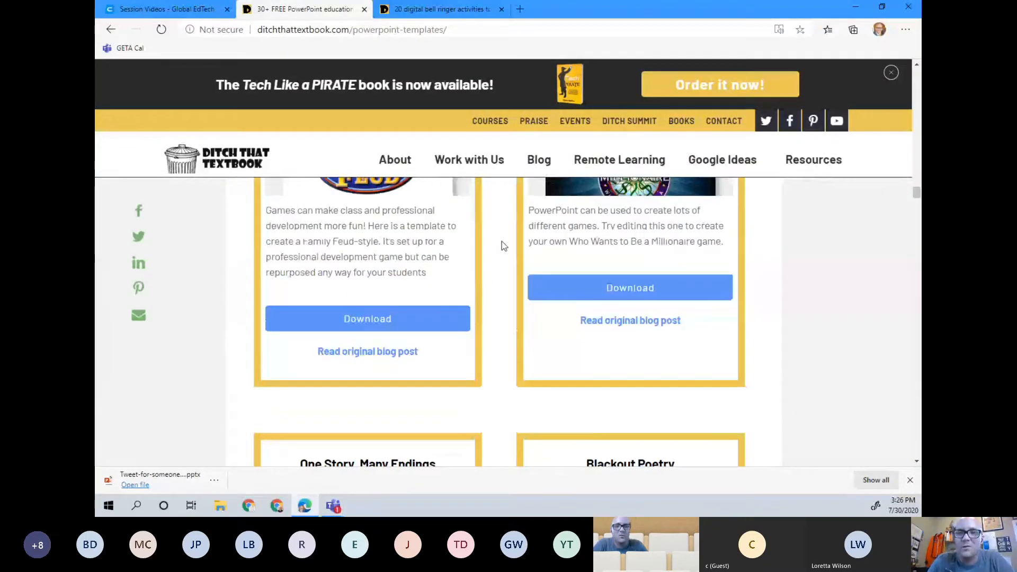
pyautogui.scroll(10, 509, 279)
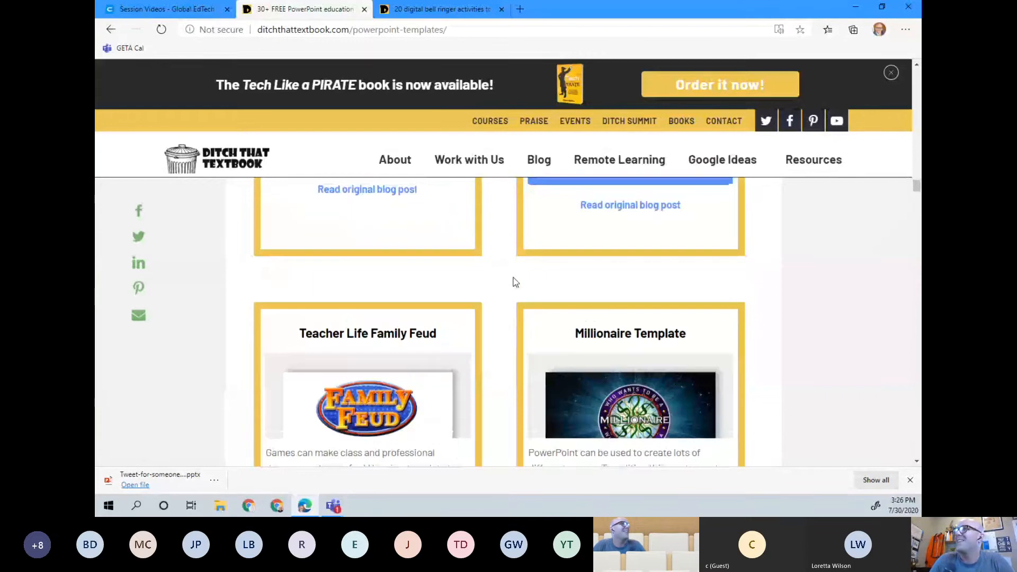
pyautogui.scroll(7, 513, 281)
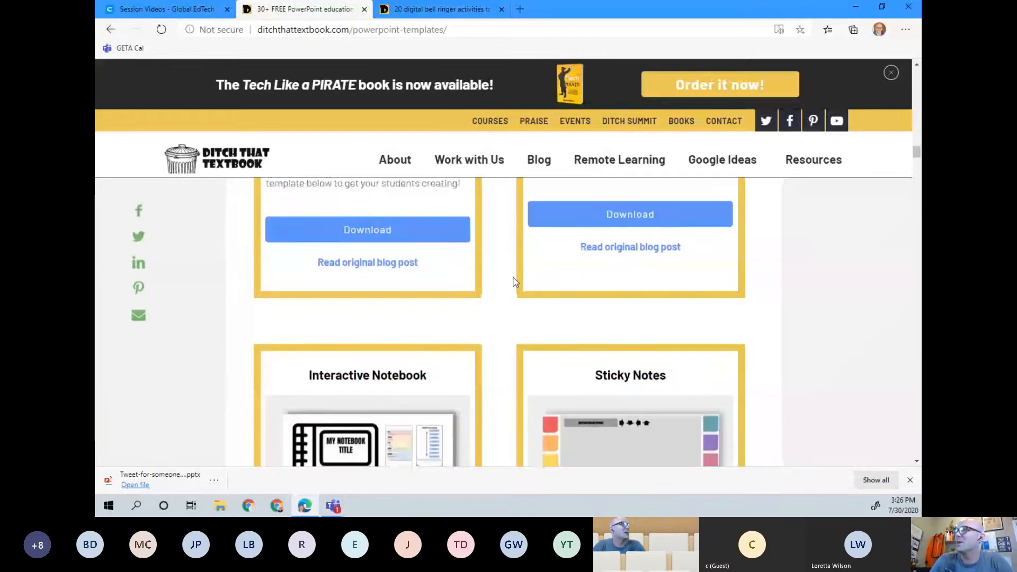
pyautogui.scroll(-4, 511, 277)
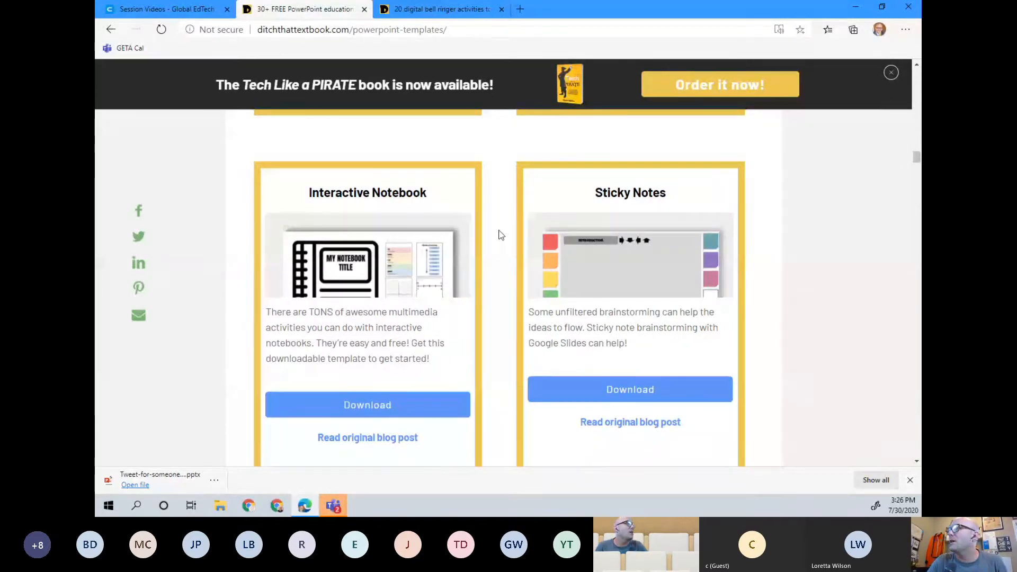
pyautogui.click(911, 481)
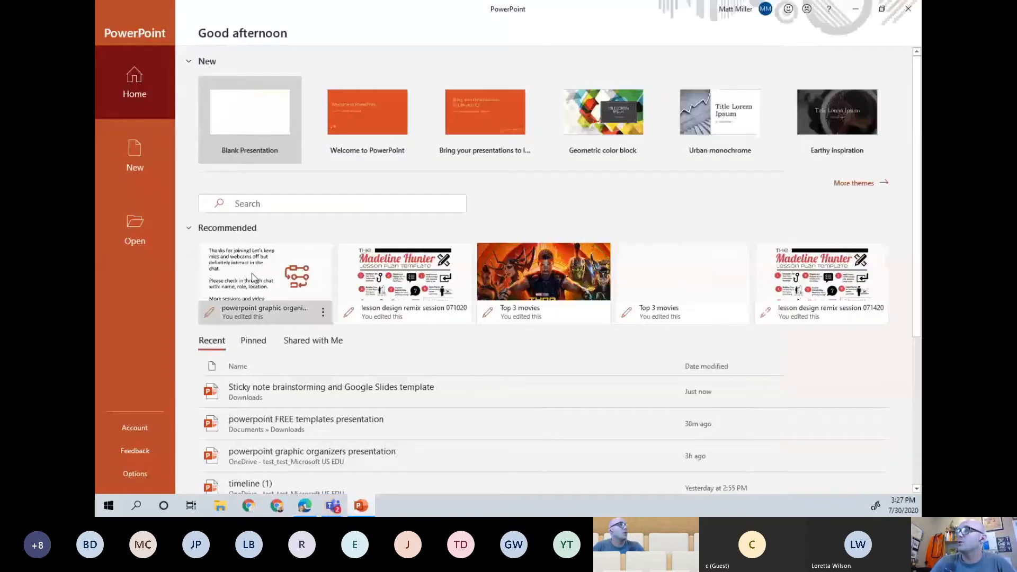
# - Create a blank presentation in PowerPoint and delete the title and subtitle placeholders from its slide
pyautogui.click(261, 129)
pyautogui.moveTo(415, 214); pyautogui.dragTo(873, 401)
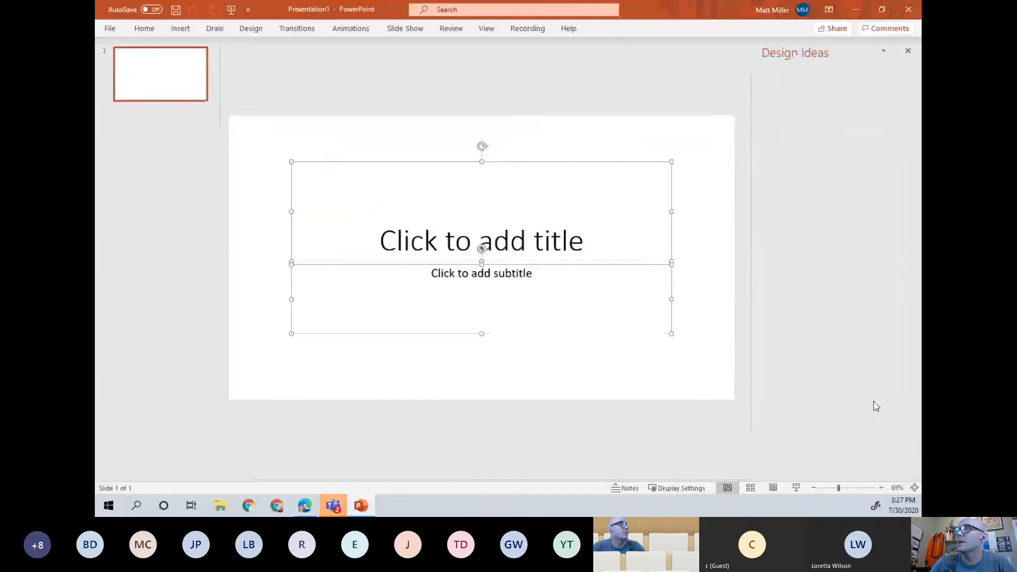
pyautogui.press('Delete')
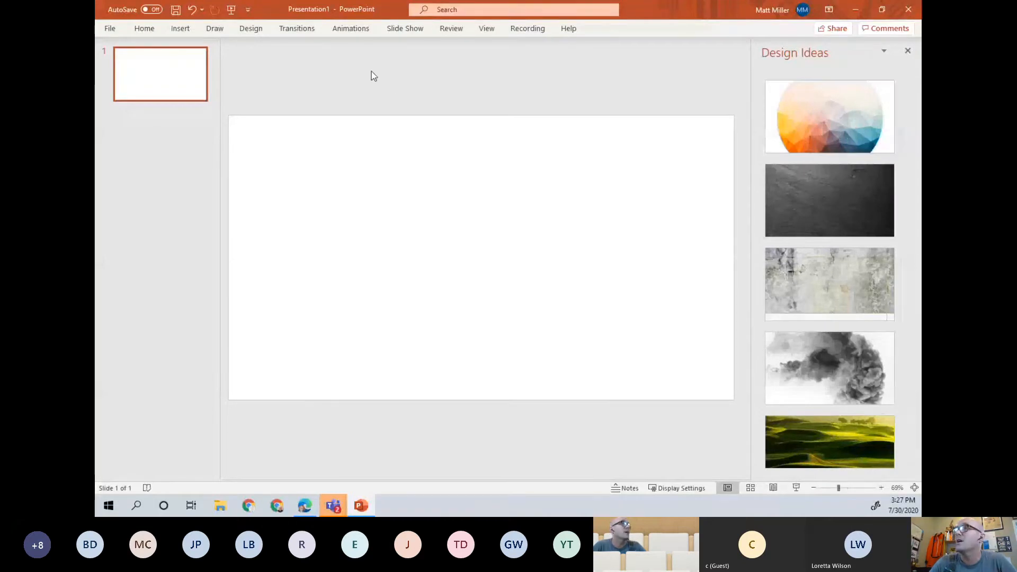
# - Look through the suggested Design Ideas for the slide background, request more suggestions, and close Design Ideas
pyautogui.click(257, 28)
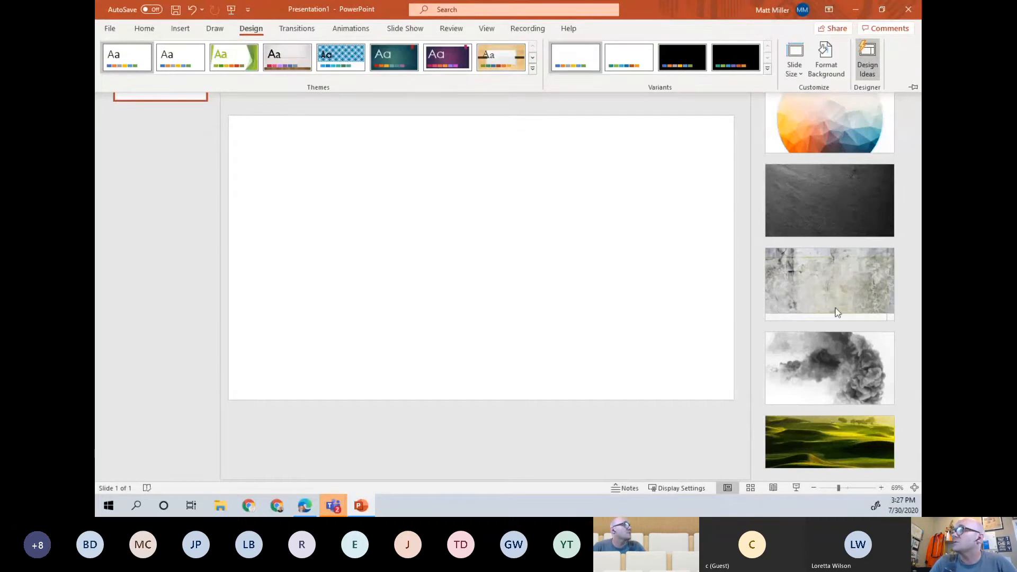
pyautogui.scroll(-3, 829, 386)
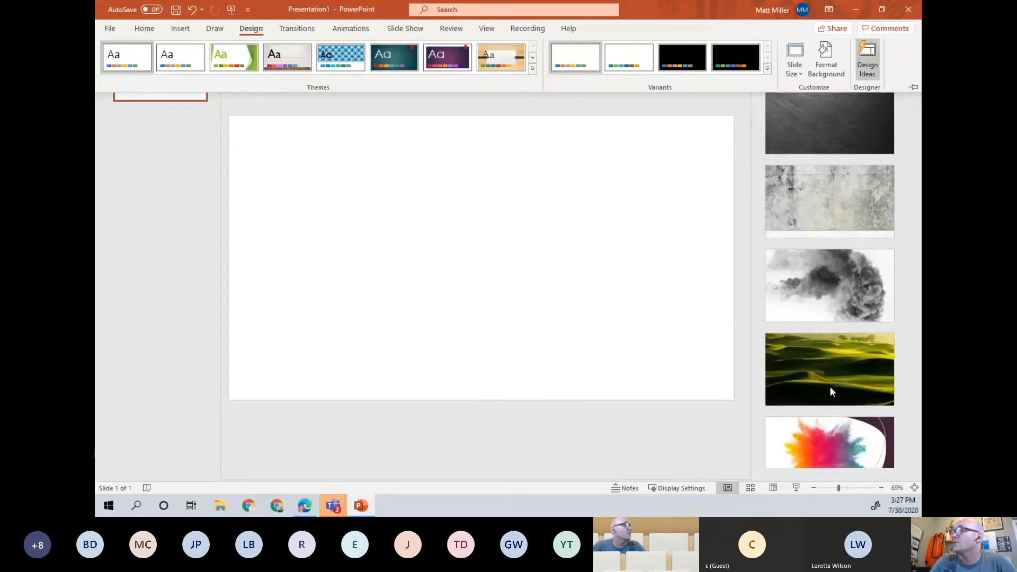
pyautogui.scroll(-5, 830, 391)
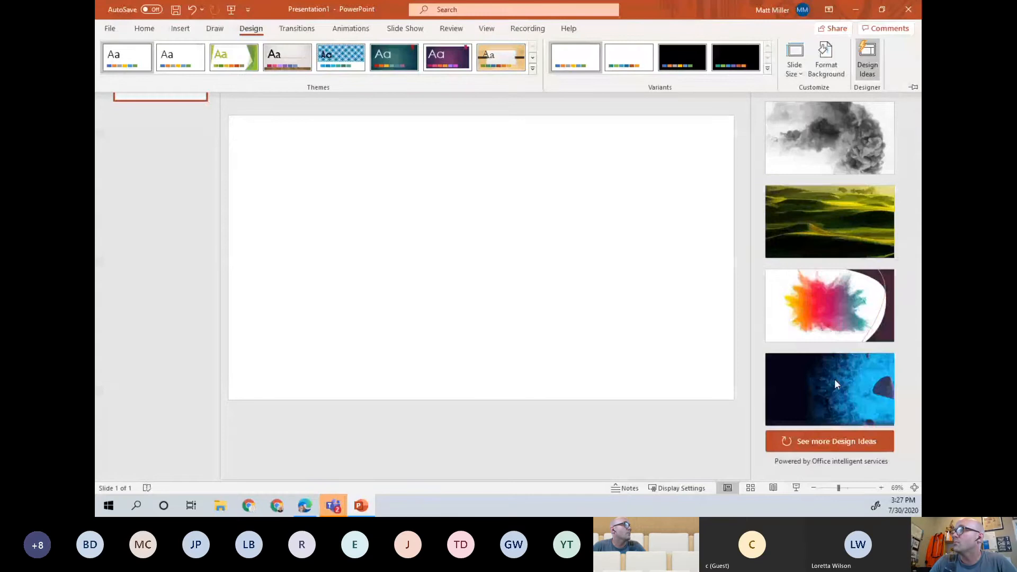
pyautogui.click(837, 445)
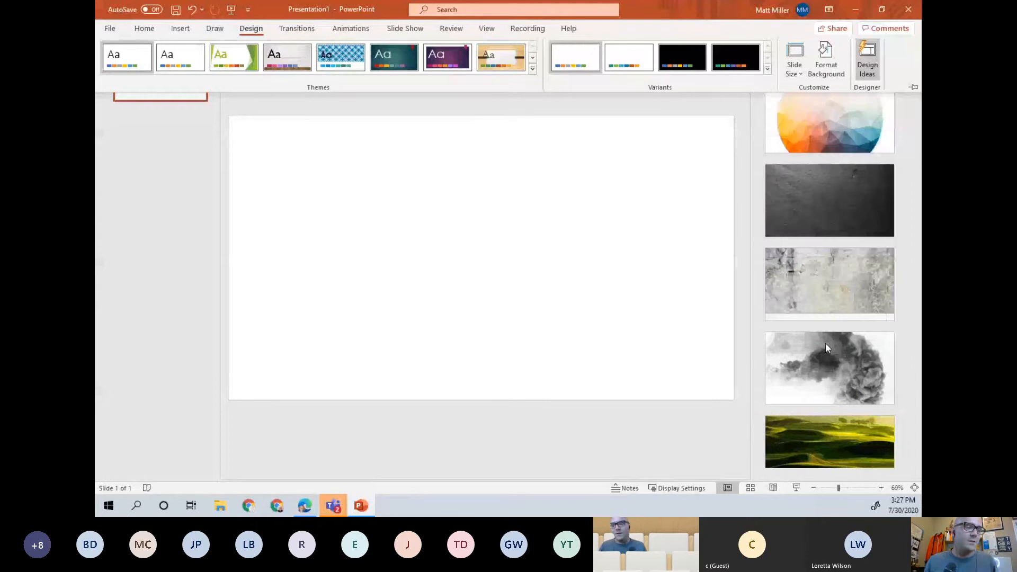
pyautogui.click(734, 102)
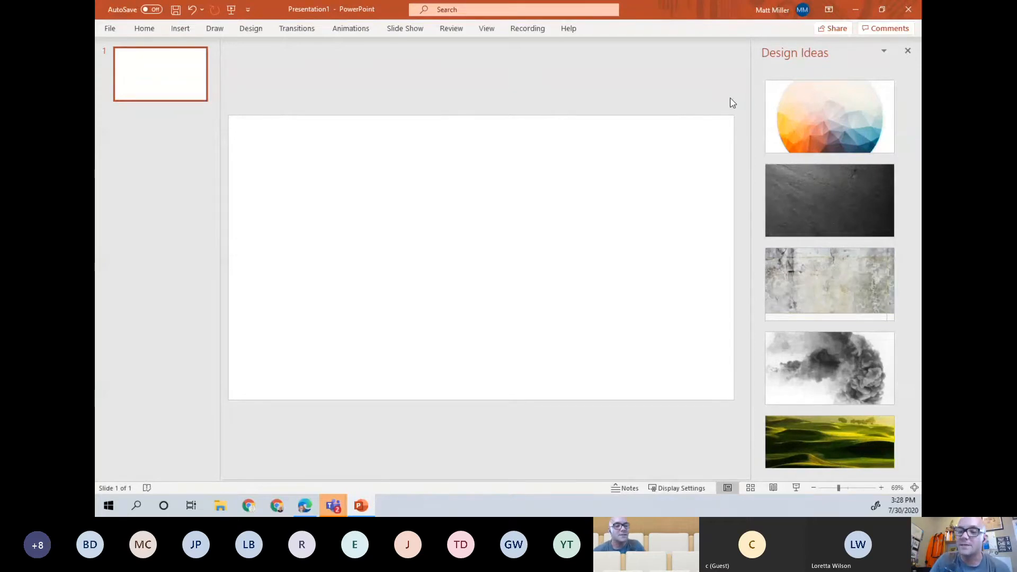
pyautogui.click(907, 51)
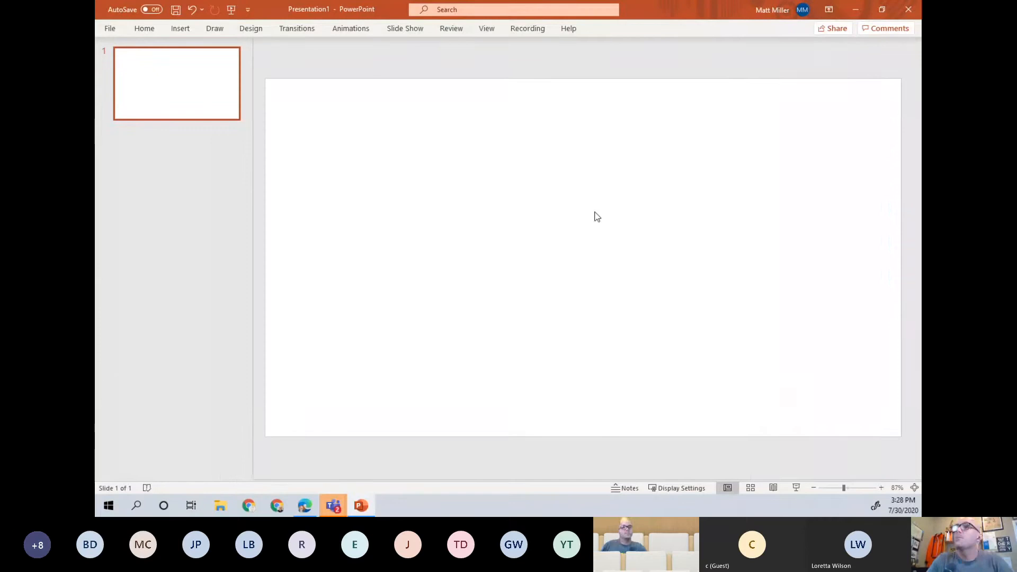
# - Draw a rectangle about 7.1" wide and 4" high in the upper-left part of the blank slide
pyautogui.click(181, 29)
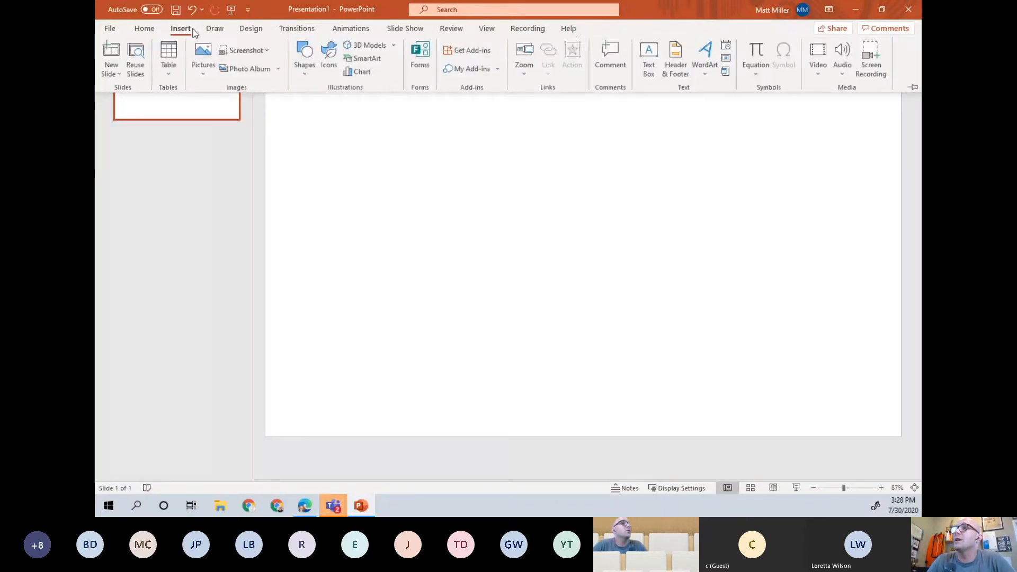
pyautogui.click(263, 277)
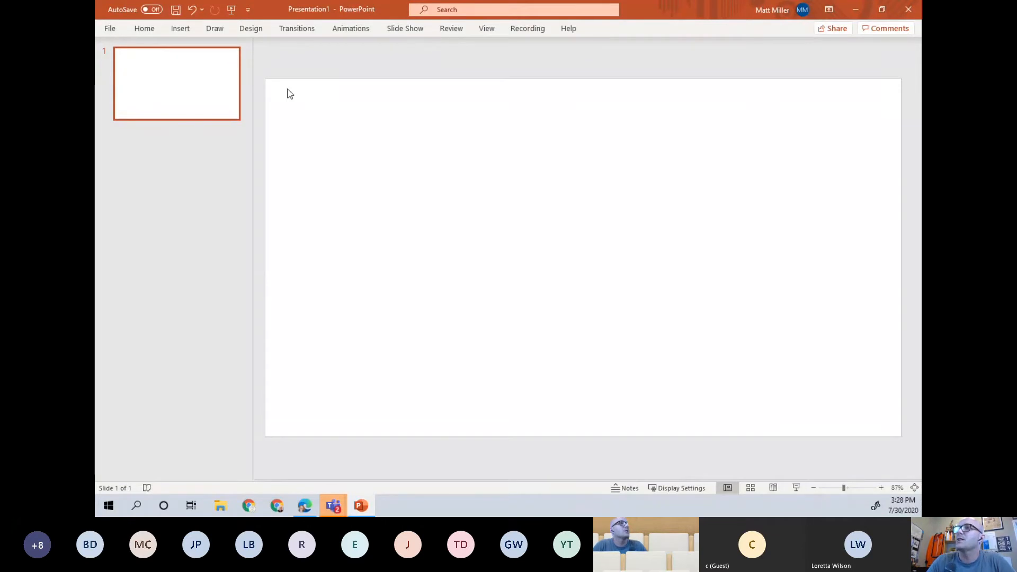
pyautogui.click(179, 32)
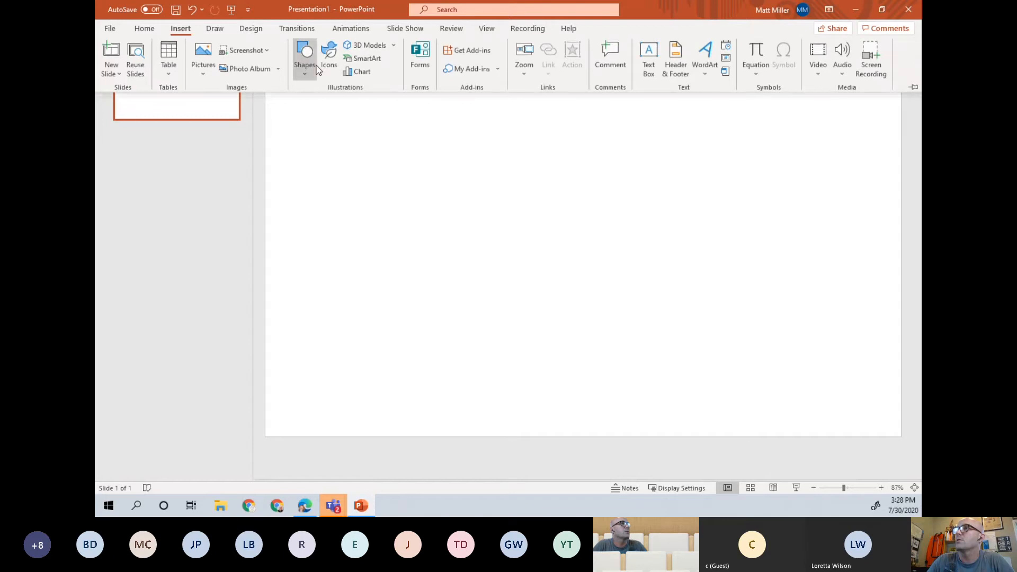
pyautogui.click(298, 65)
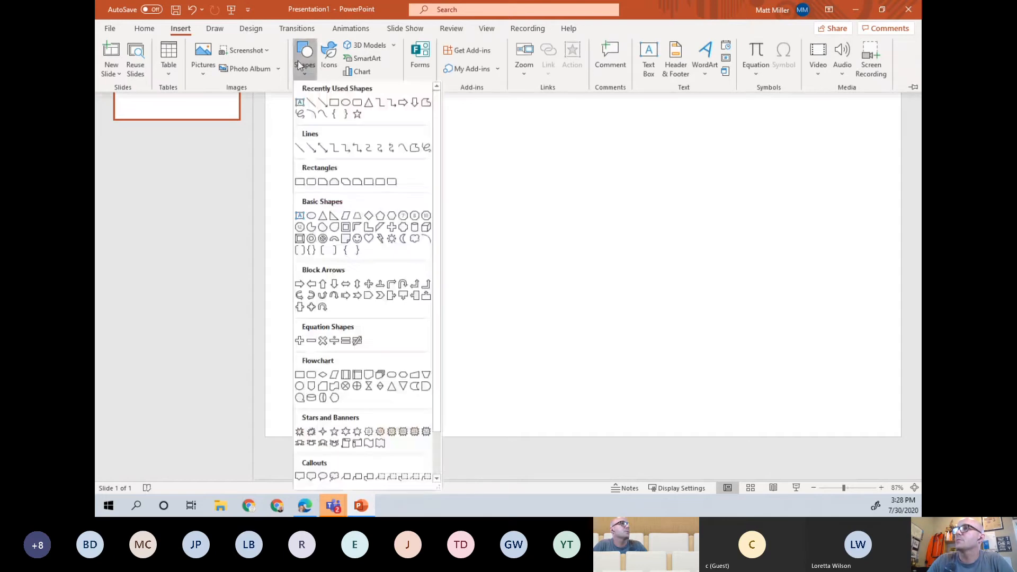
pyautogui.click(305, 90)
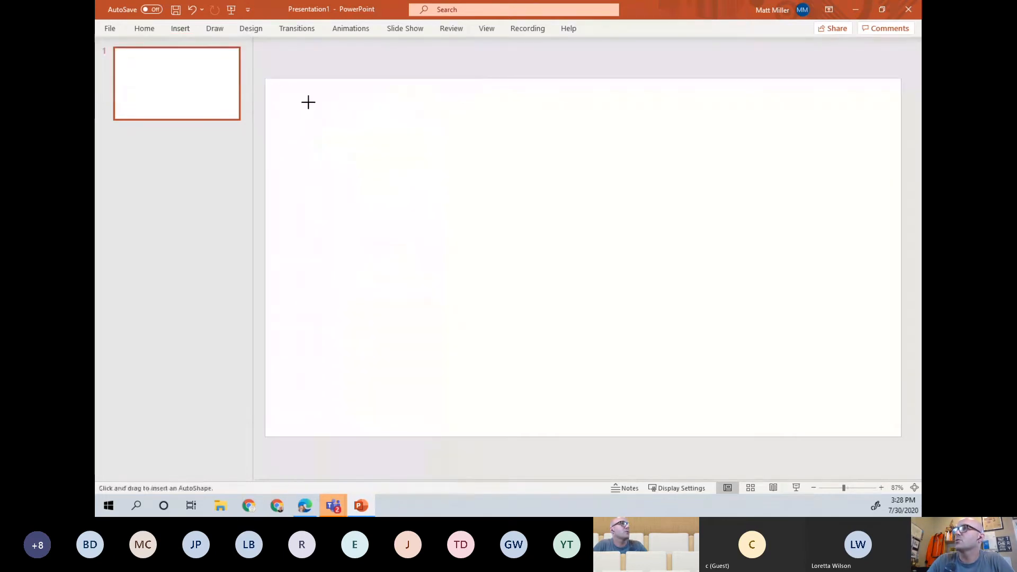
pyautogui.moveTo(279, 91); pyautogui.dragTo(617, 282)
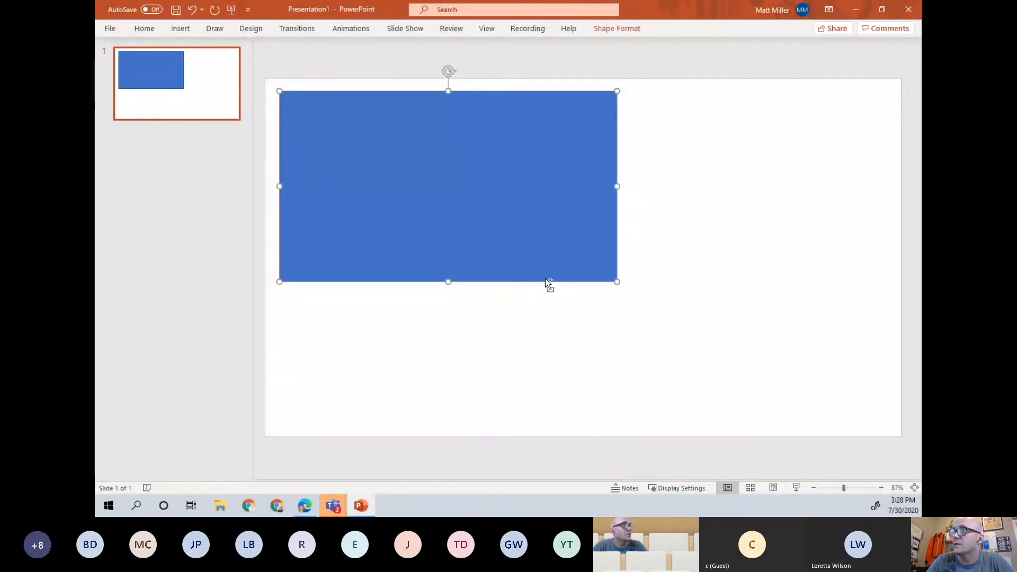
# - Duplicate the rectangle directly below the original and shorten the copy from its top edge, leaving a narrow gap between them
pyautogui.moveTo(458, 183); pyautogui.dragTo(454, 318)
pyautogui.moveTo(457, 236); pyautogui.dragTo(446, 294)
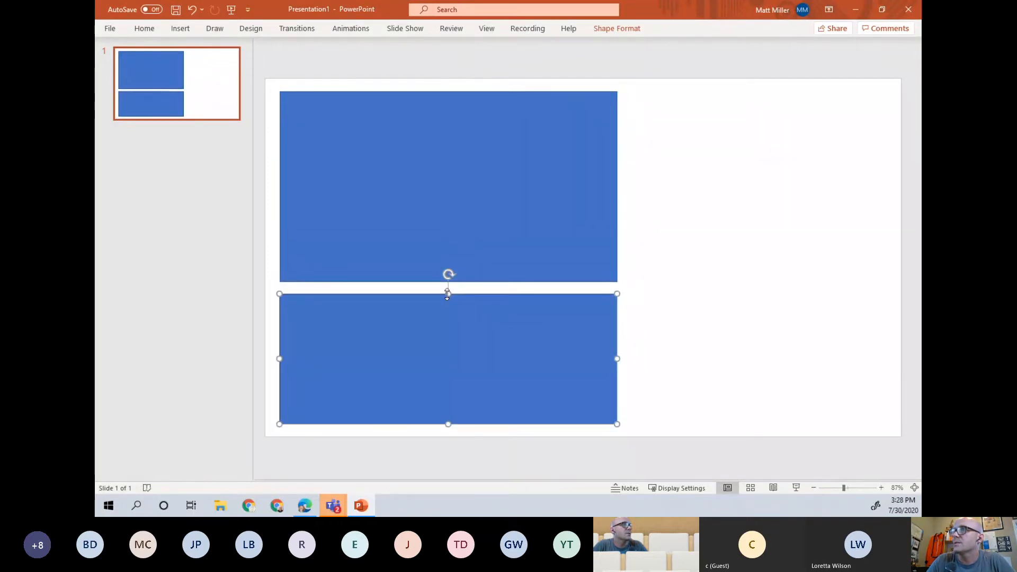
pyautogui.click(648, 255)
# - Duplicate the upper rectangle to the right side of the slide, narrow it, and extend it down to the lower rectangle's bottom edge
pyautogui.click(442, 212)
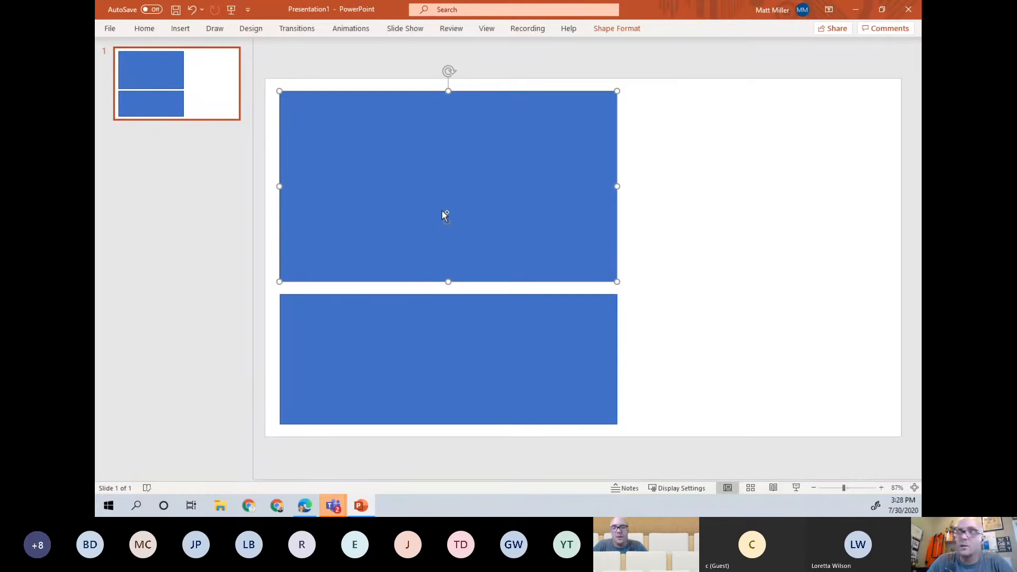
pyautogui.moveTo(443, 212); pyautogui.dragTo(717, 193)
pyautogui.moveTo(549, 187); pyautogui.dragTo(630, 187)
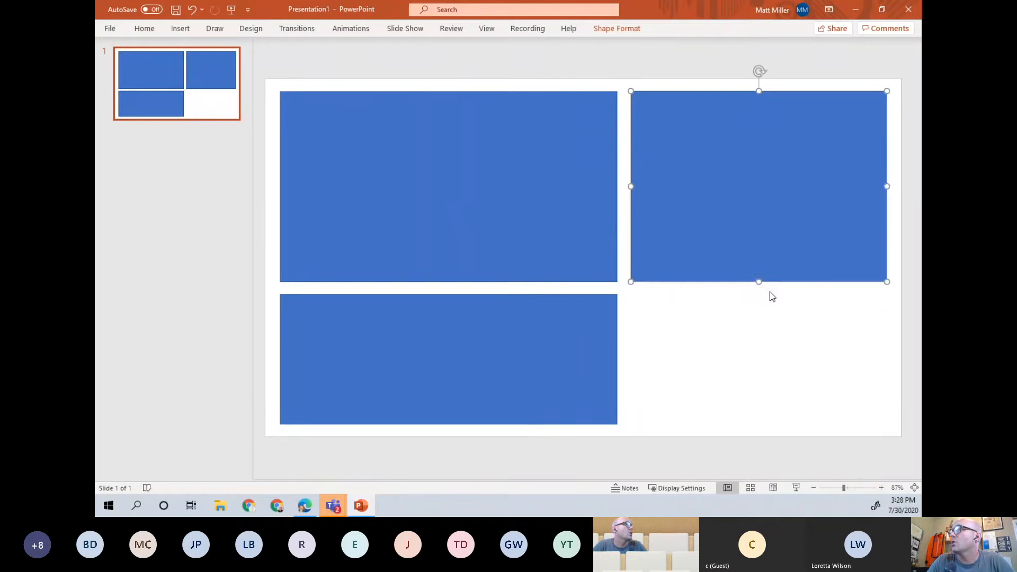
pyautogui.moveTo(758, 281); pyautogui.dragTo(762, 424)
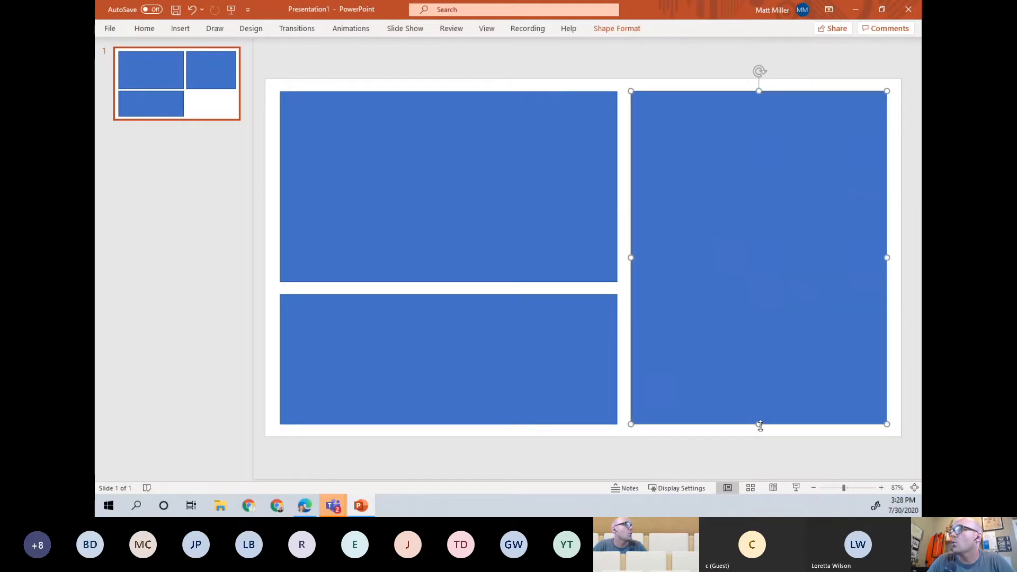
pyautogui.click(482, 61)
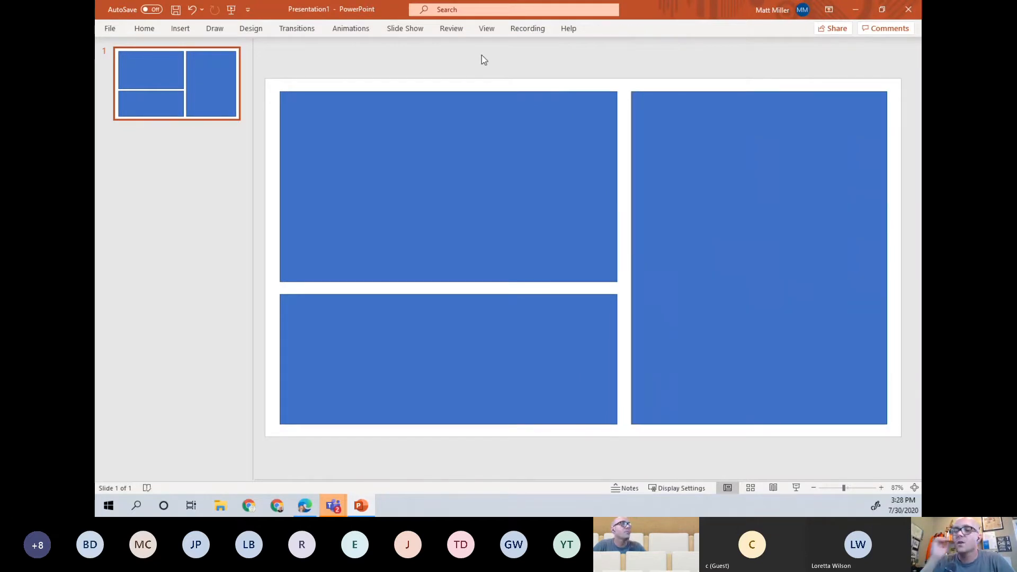
# - Fill the upper-left rectangle with a light blue tint from the theme colors
pyautogui.click(465, 174)
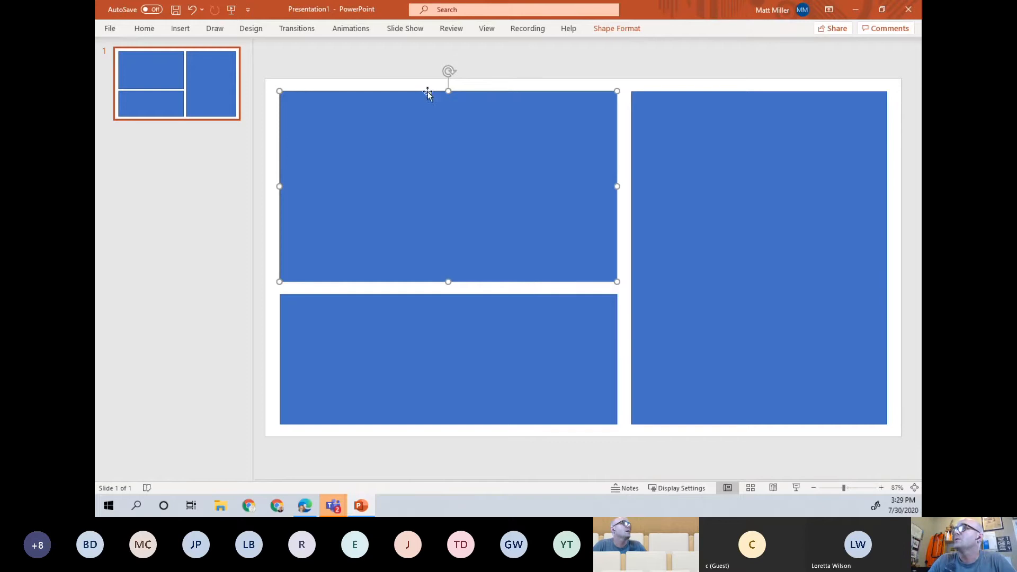
pyautogui.click(148, 32)
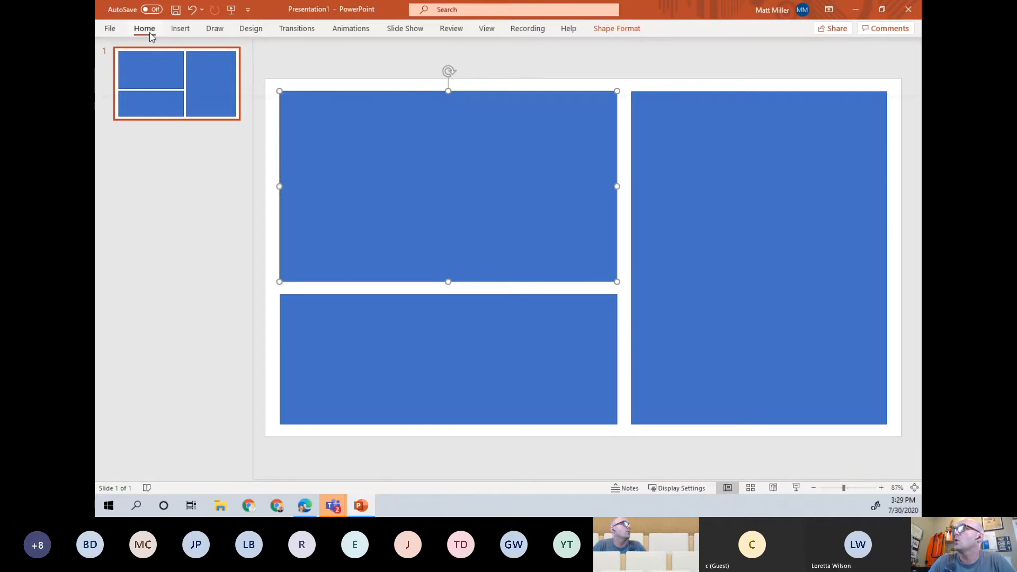
pyautogui.click(632, 30)
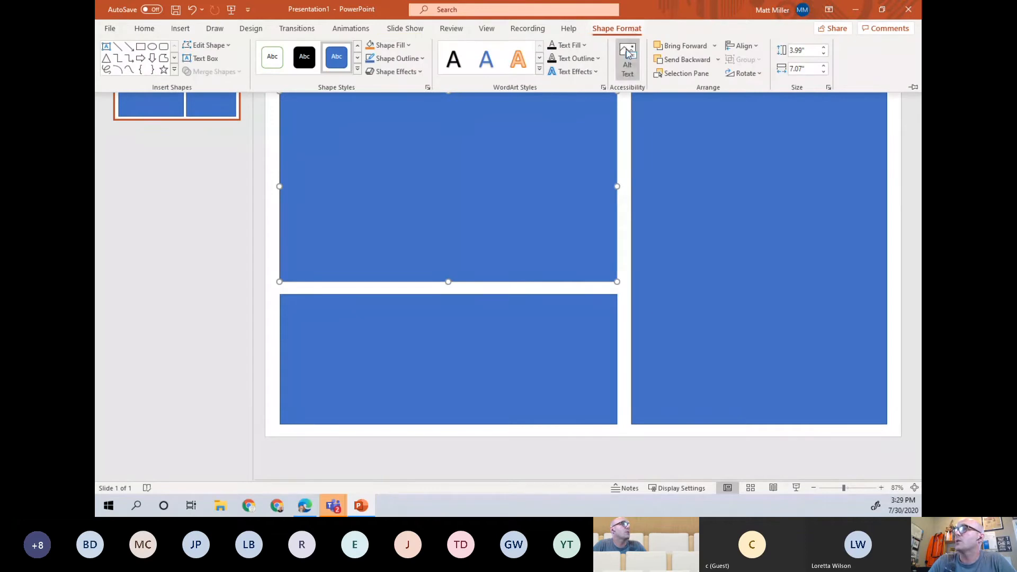
pyautogui.click(389, 45)
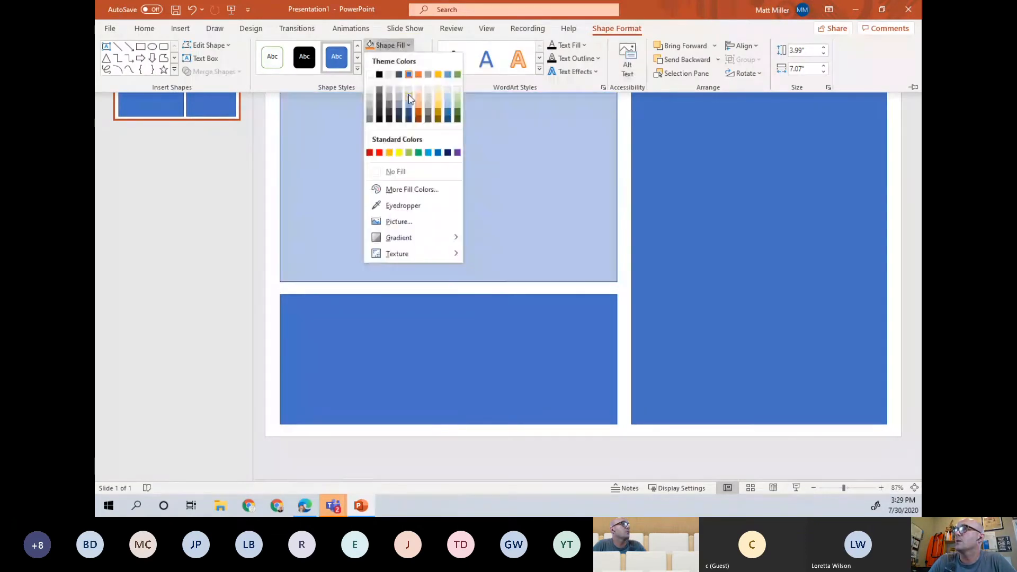
pyautogui.click(408, 94)
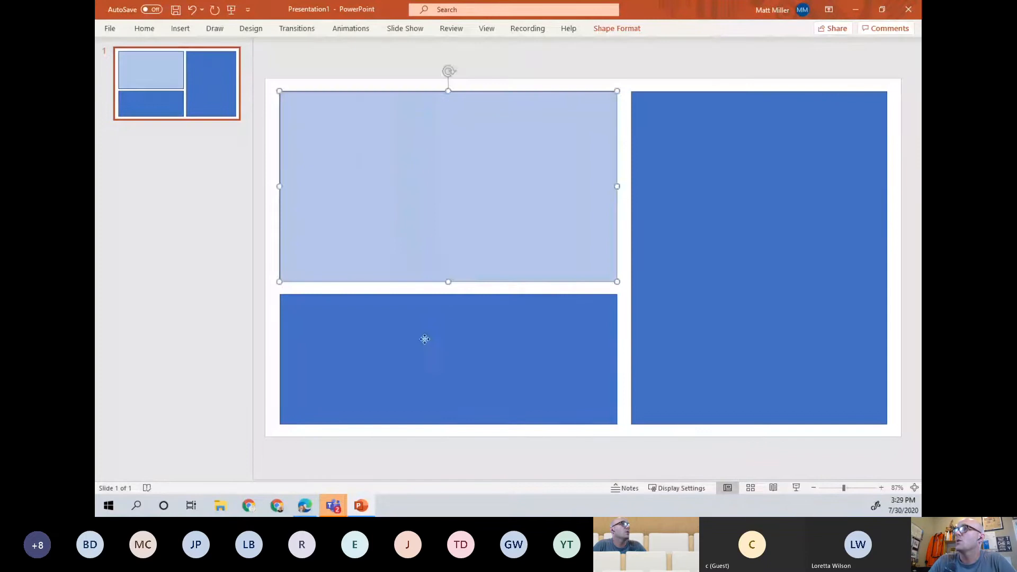
# - Fill the lower-left rectangle with a light gold tint from the theme colors
pyautogui.click(422, 337)
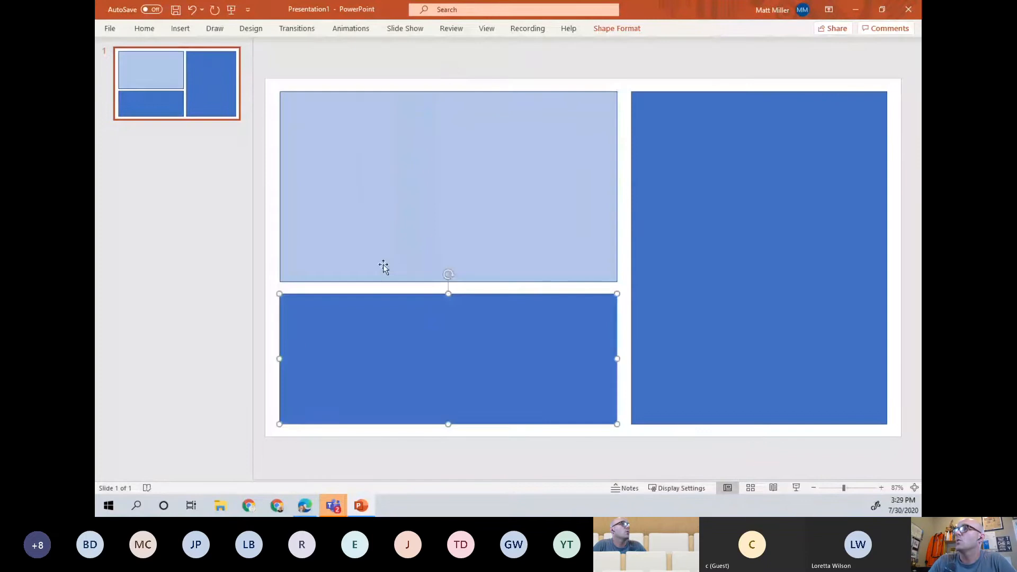
pyautogui.click(626, 28)
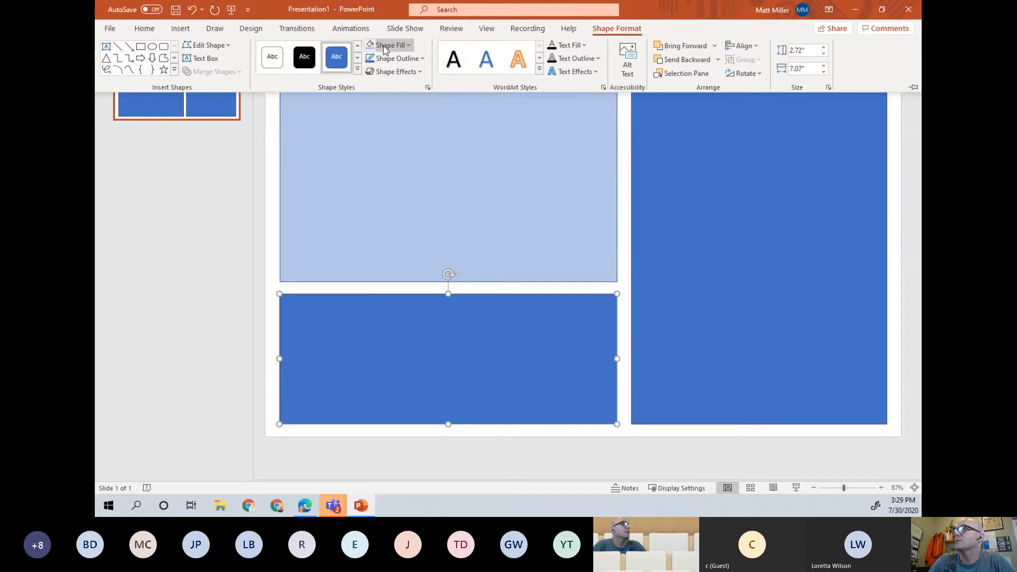
pyautogui.click(385, 48)
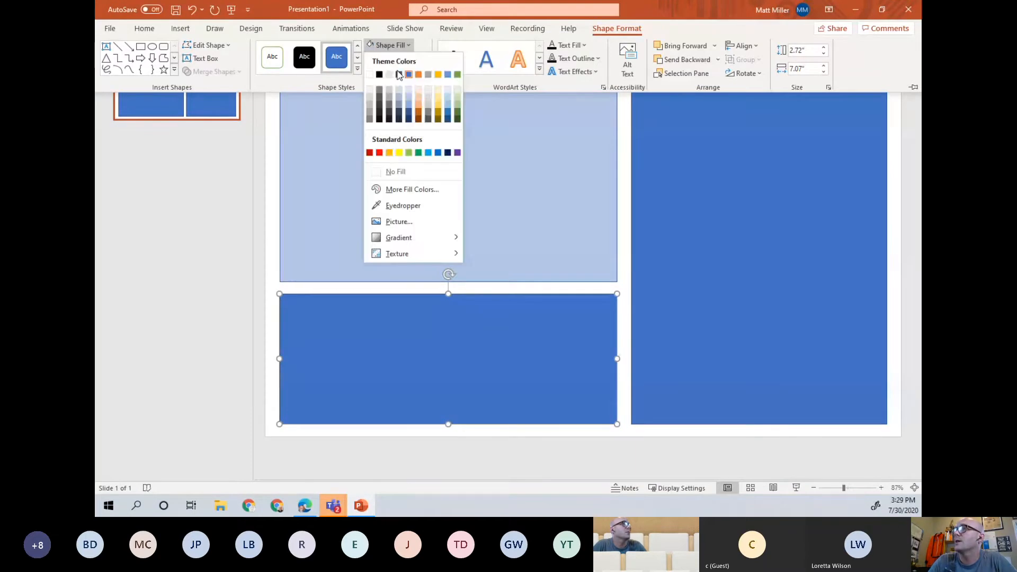
pyautogui.click(437, 97)
# - Fill the tall right-hand rectangle with a light green tint from the theme colors
pyautogui.click(386, 45)
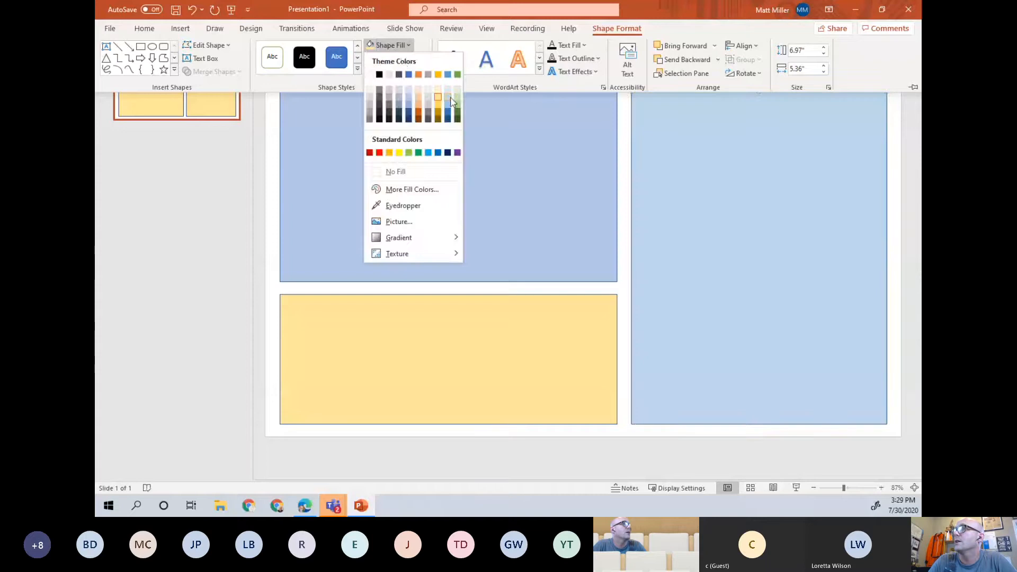
pyautogui.click(457, 98)
pyautogui.click(630, 190)
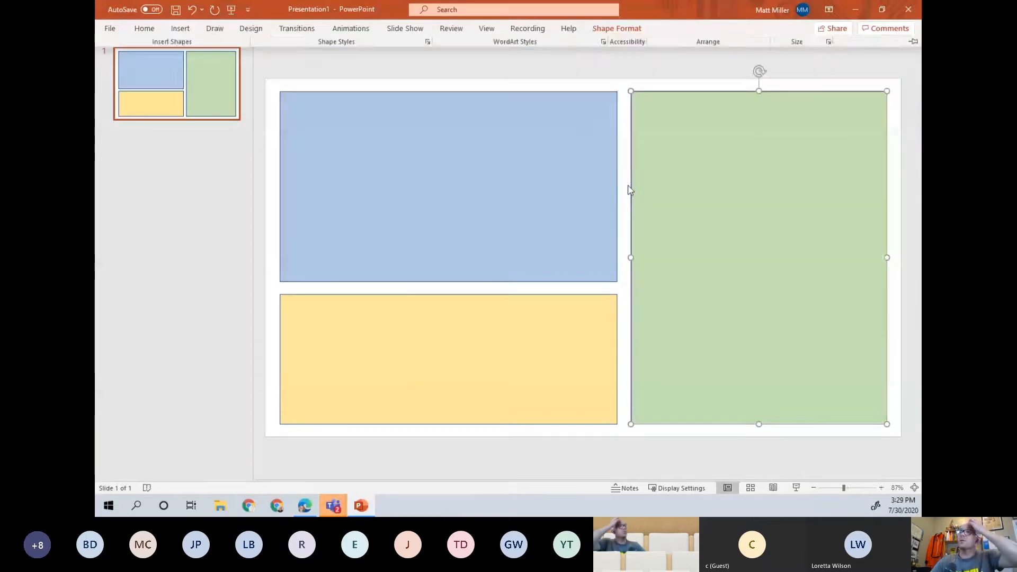
pyautogui.click(620, 82)
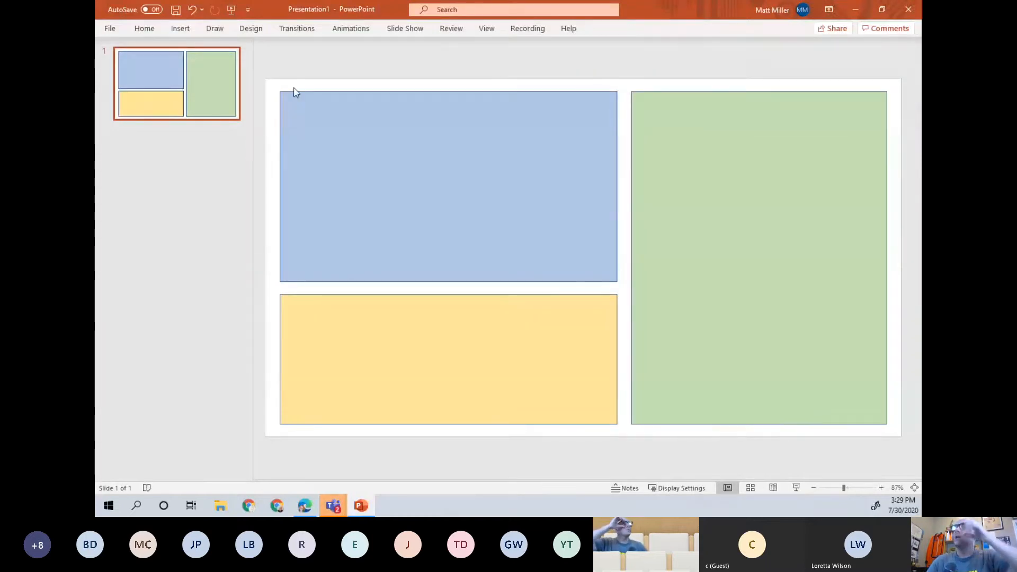
# - Add a text box across the top of the blue rectangle reading "Insert a silly picture of yourself."
pyautogui.click(186, 30)
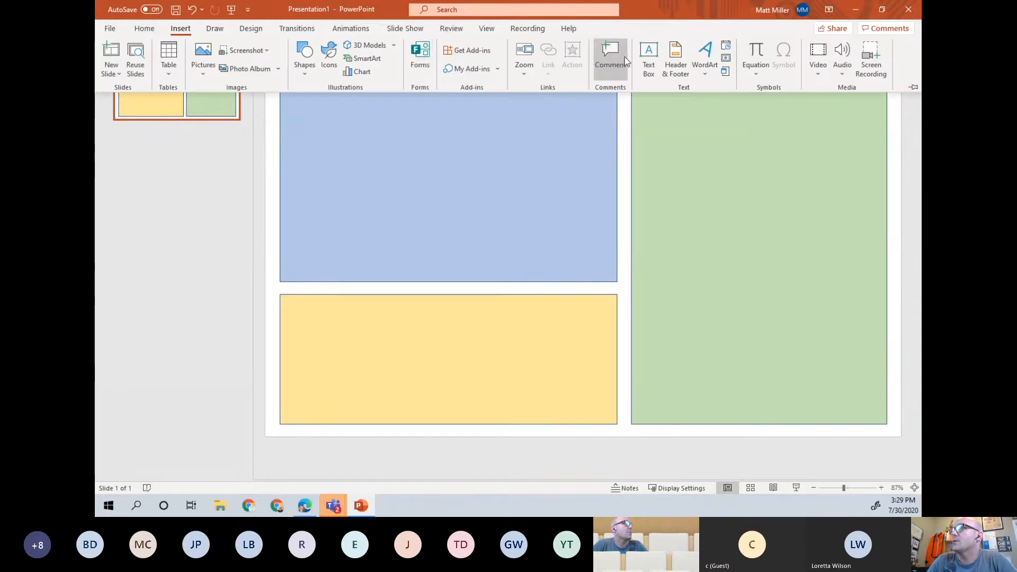
pyautogui.click(648, 58)
pyautogui.moveTo(286, 98); pyautogui.dragTo(608, 133)
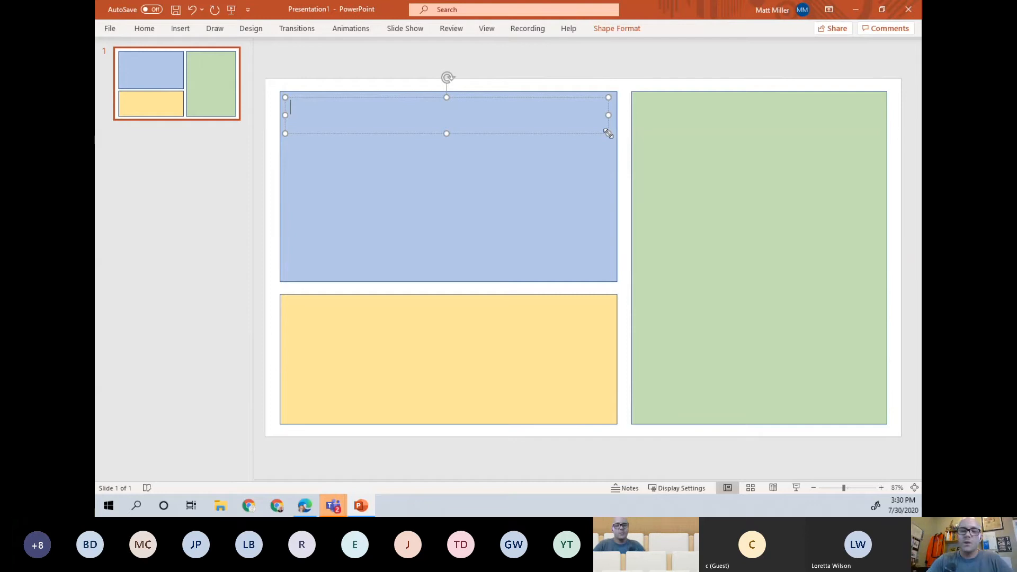
pyautogui.write('Insert a si')
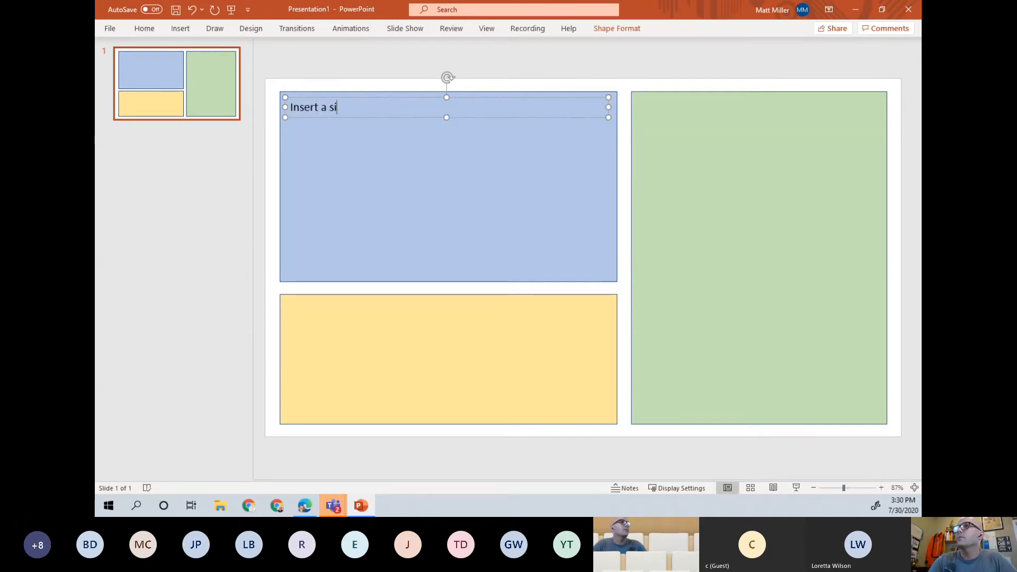
pyautogui.write('lly picture of yourself.')
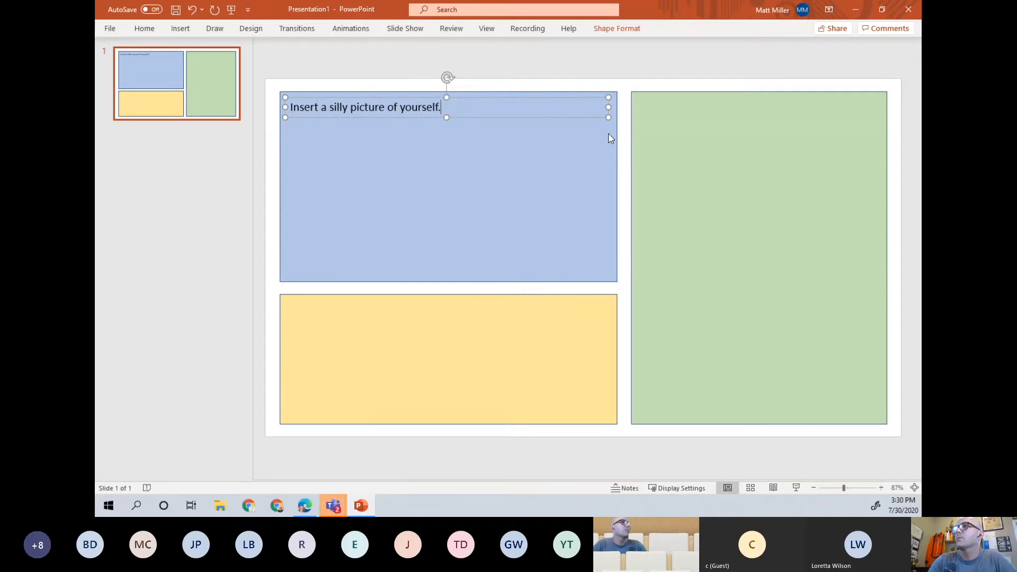
pyautogui.click(410, 68)
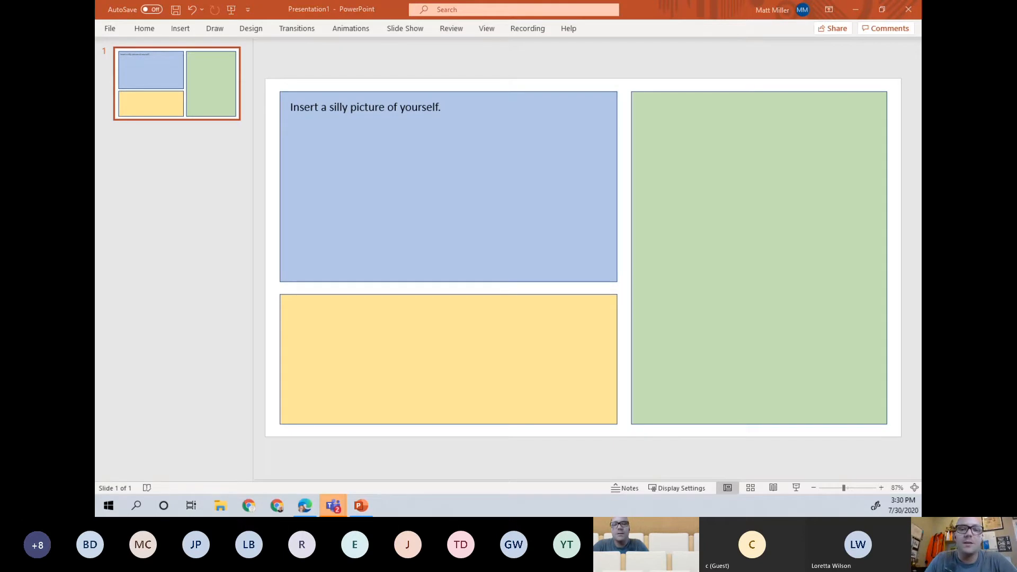
# - Switch to the Camera app and try to change to the device's other camera
pyautogui.press('Return')
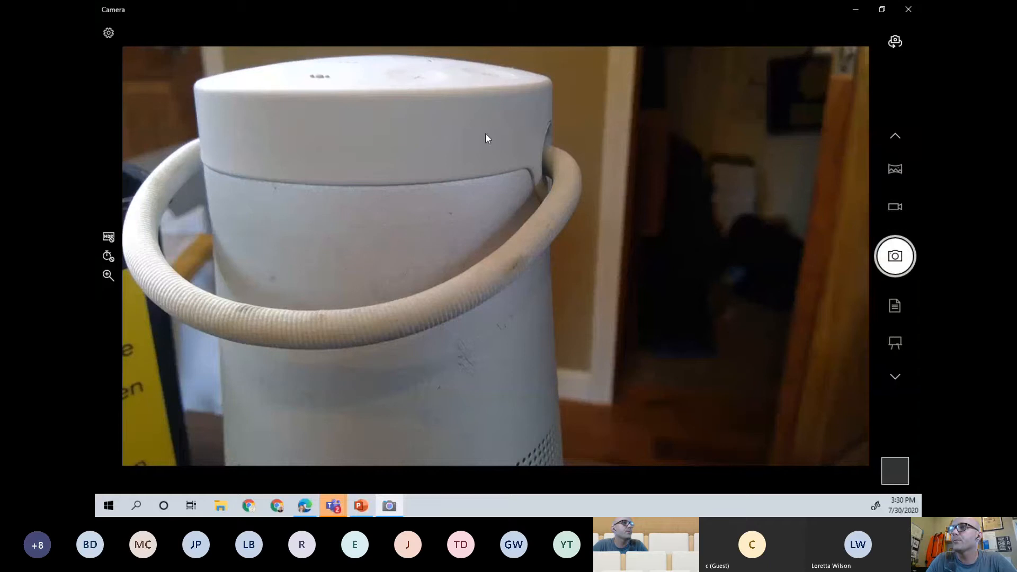
pyautogui.click(895, 41)
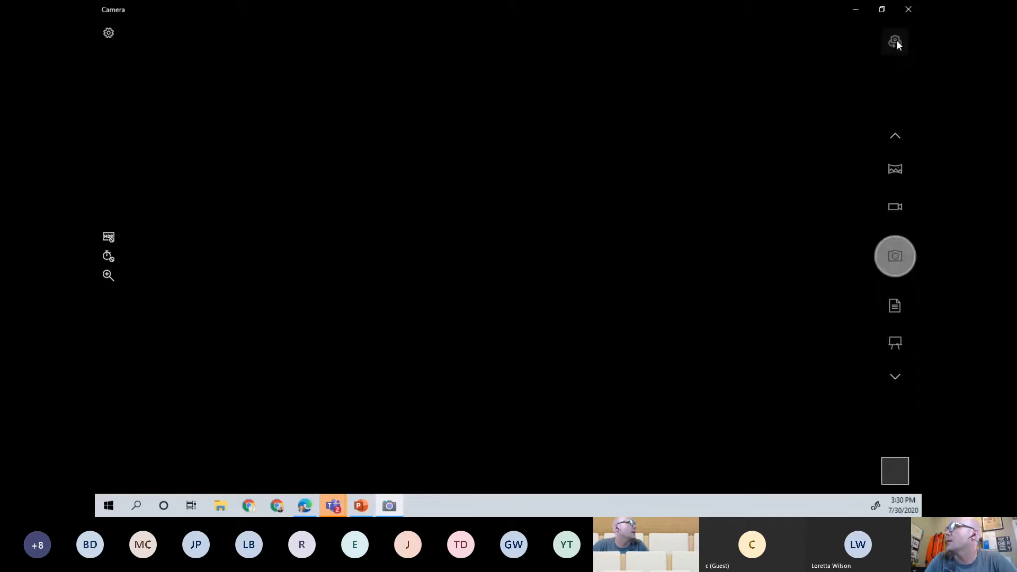
pyautogui.click(896, 41)
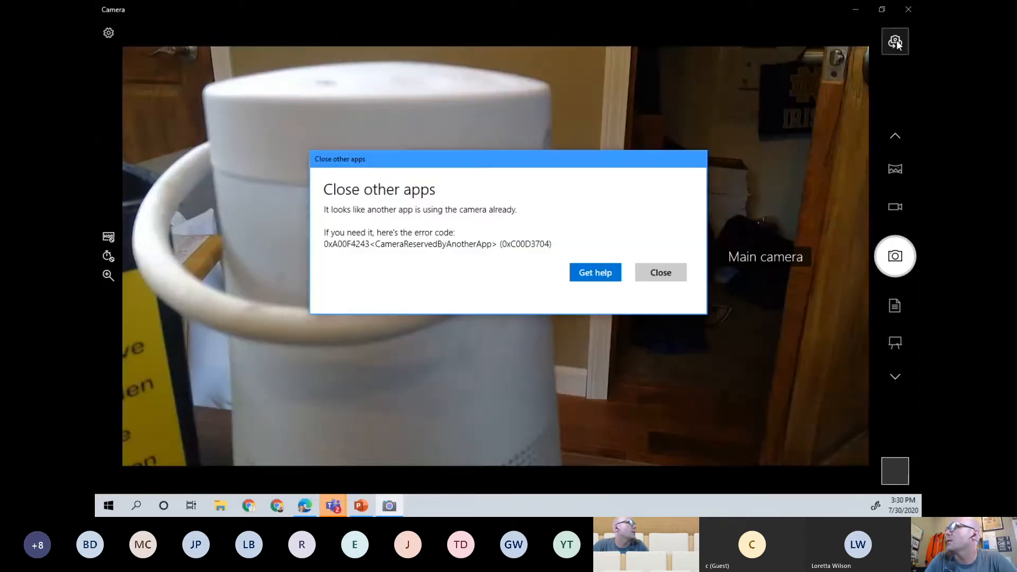
pyautogui.click(656, 275)
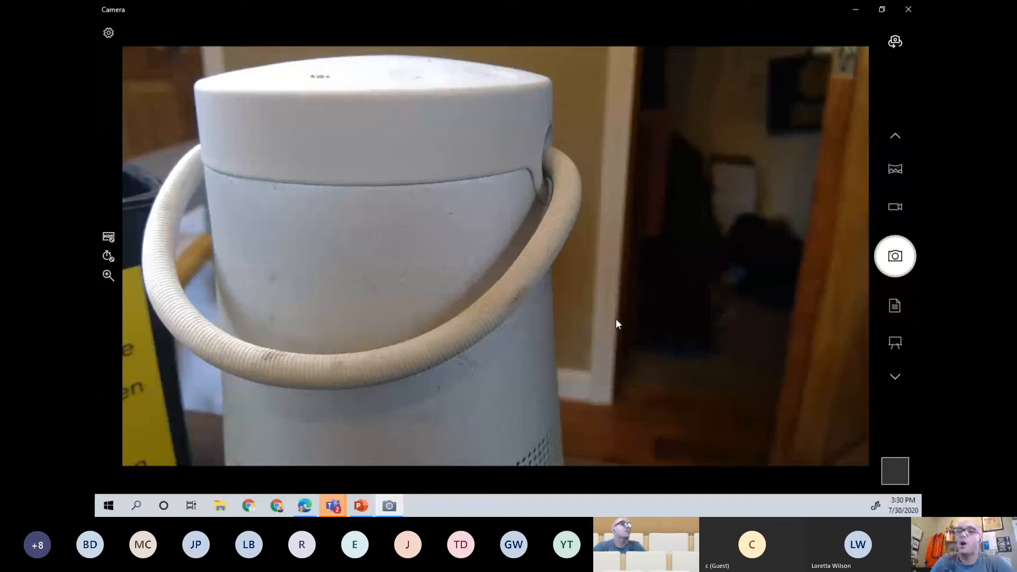
# - Take a photo of the white speaker and close the Camera app
pyautogui.click(903, 267)
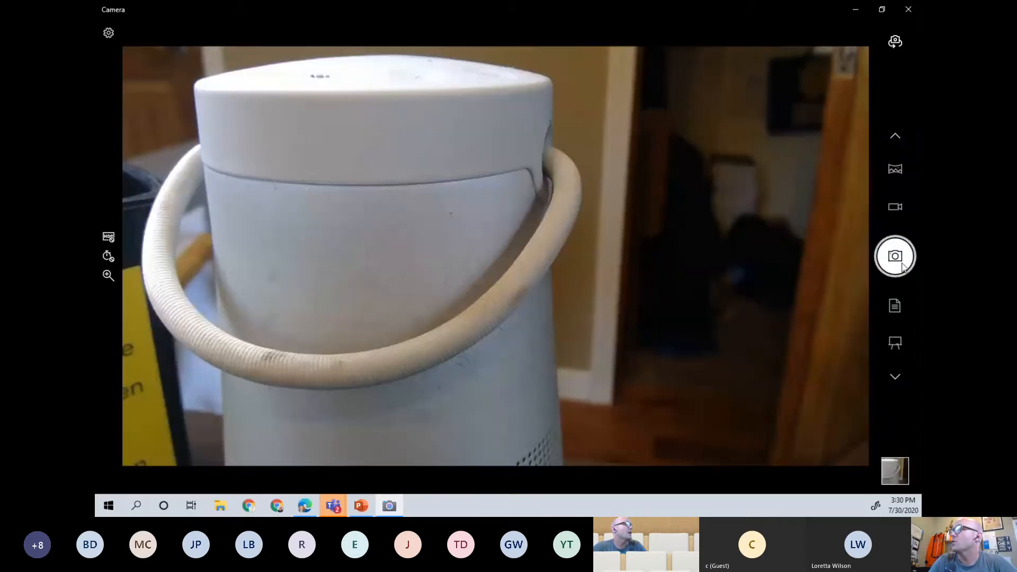
pyautogui.click(912, 14)
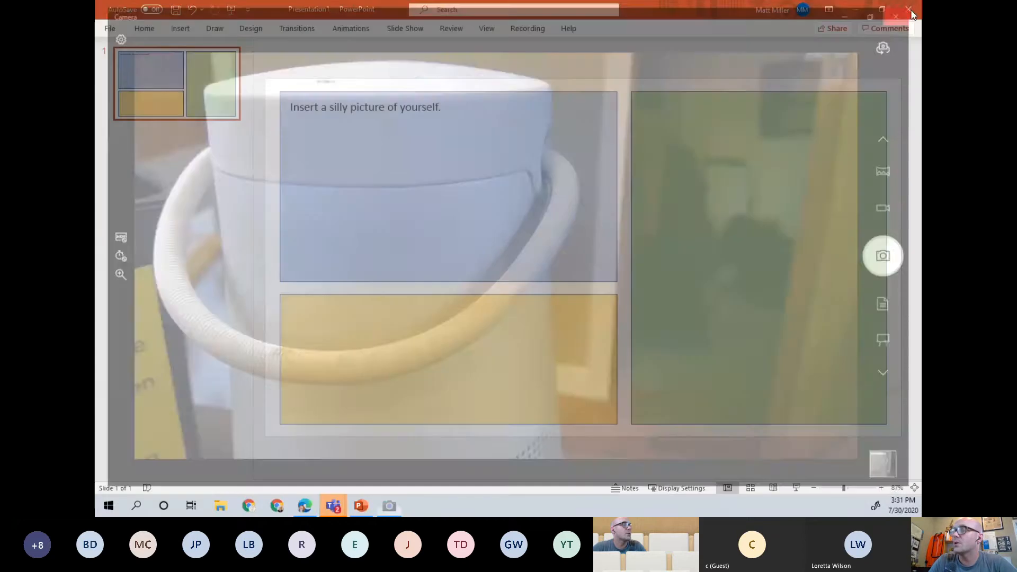
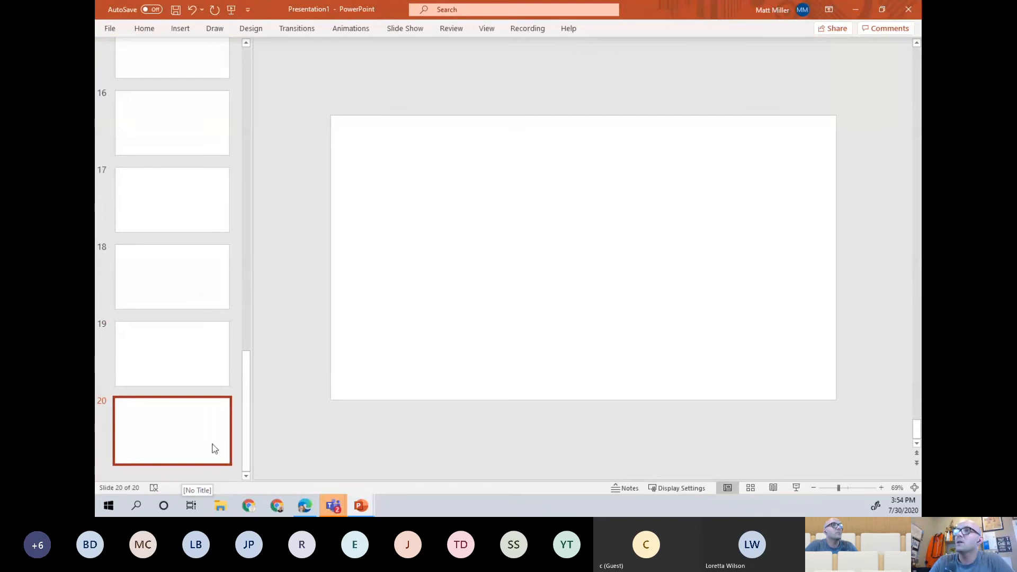
pyautogui.scroll(8, 214, 447)
pyautogui.scroll(5, 217, 440)
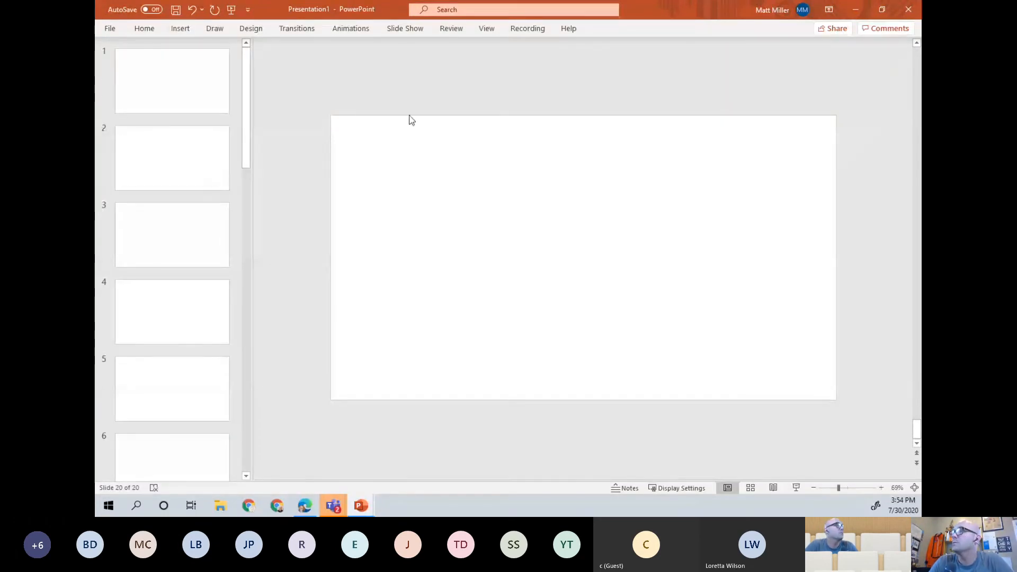
pyautogui.click(434, 89)
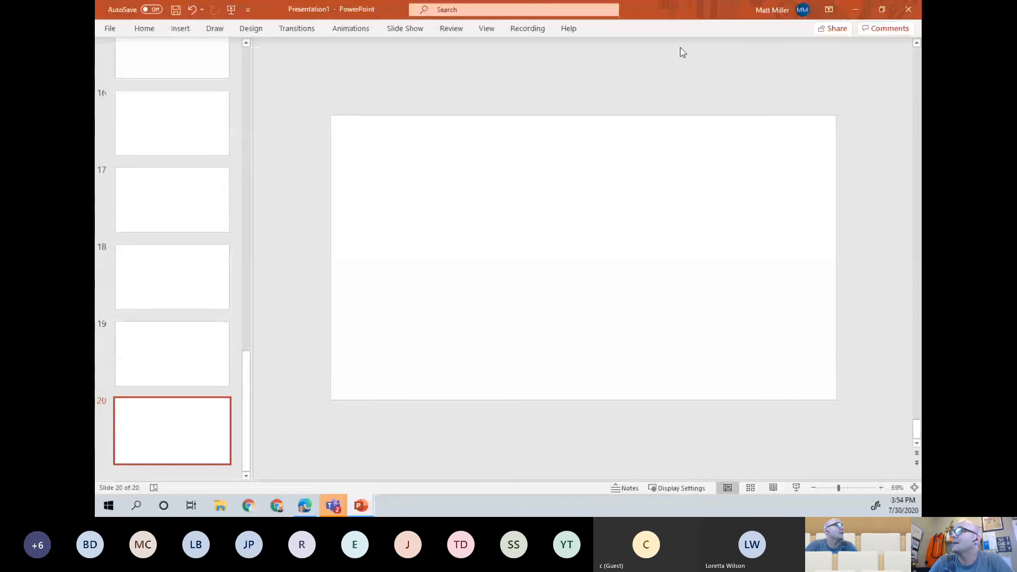
# - Upload the presentation for sharing to the organization's OneDrive account under the name "collaborative slides"
pyautogui.click(830, 31)
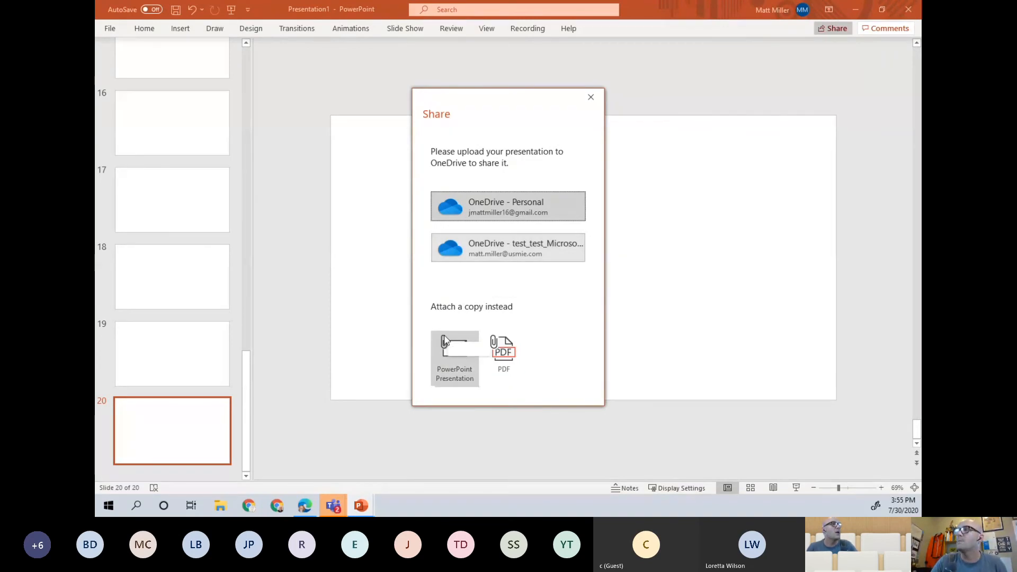
pyautogui.click(461, 259)
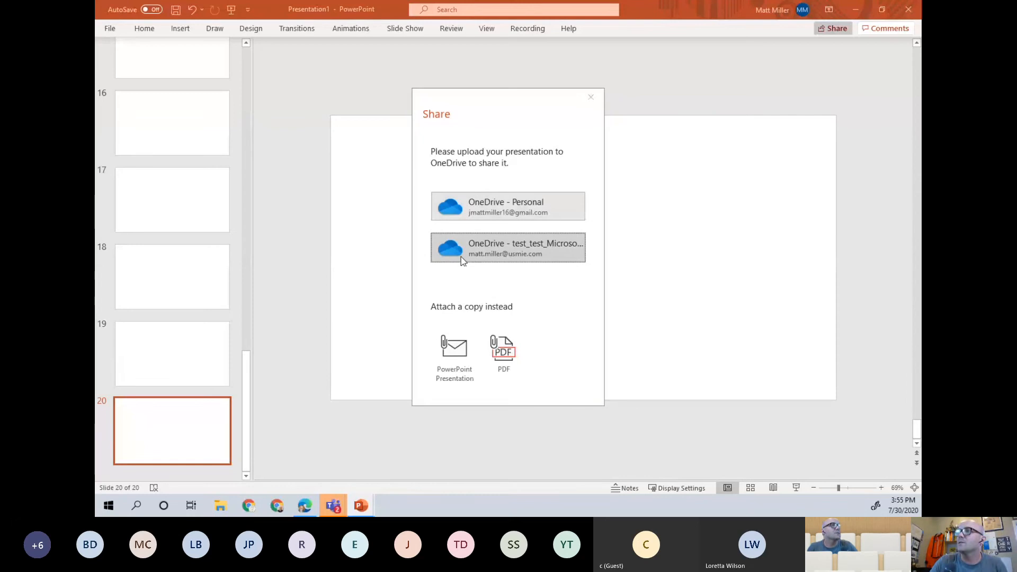
pyautogui.write('collabo')
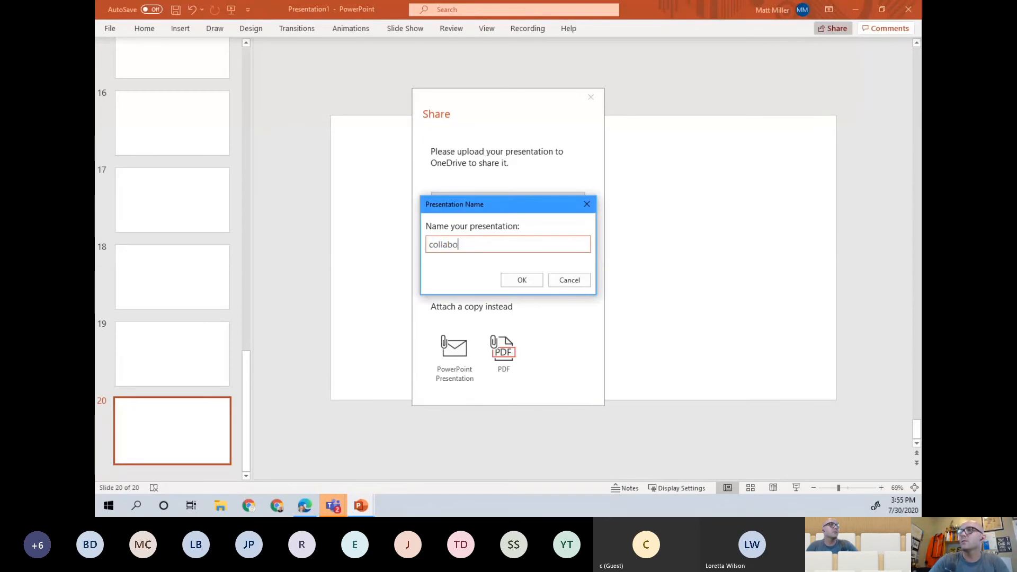
pyautogui.write('rative slides')
pyautogui.press('Return')
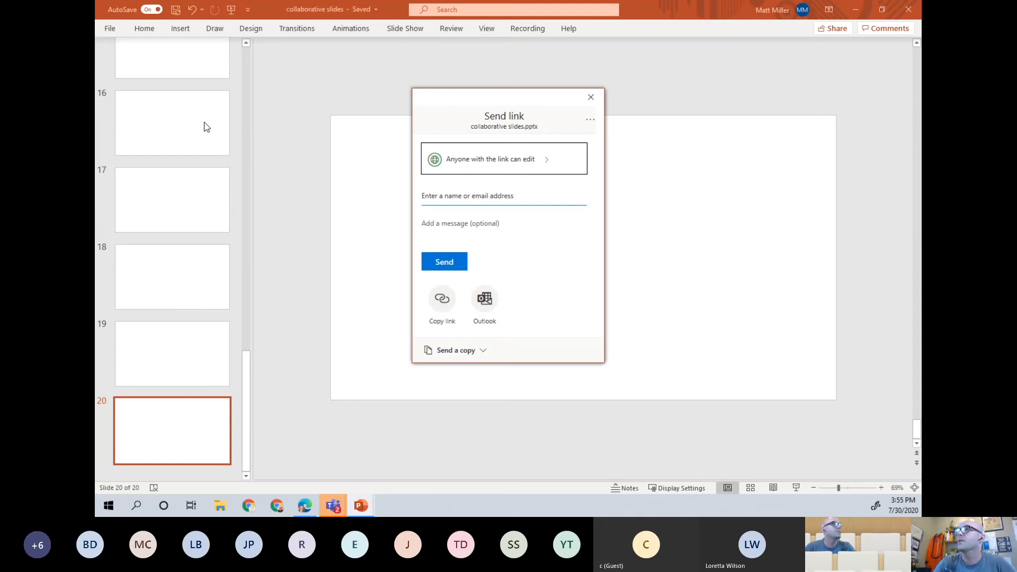
# - Set the sharing link so anyone with it can edit, and copy the link
pyautogui.click(492, 174)
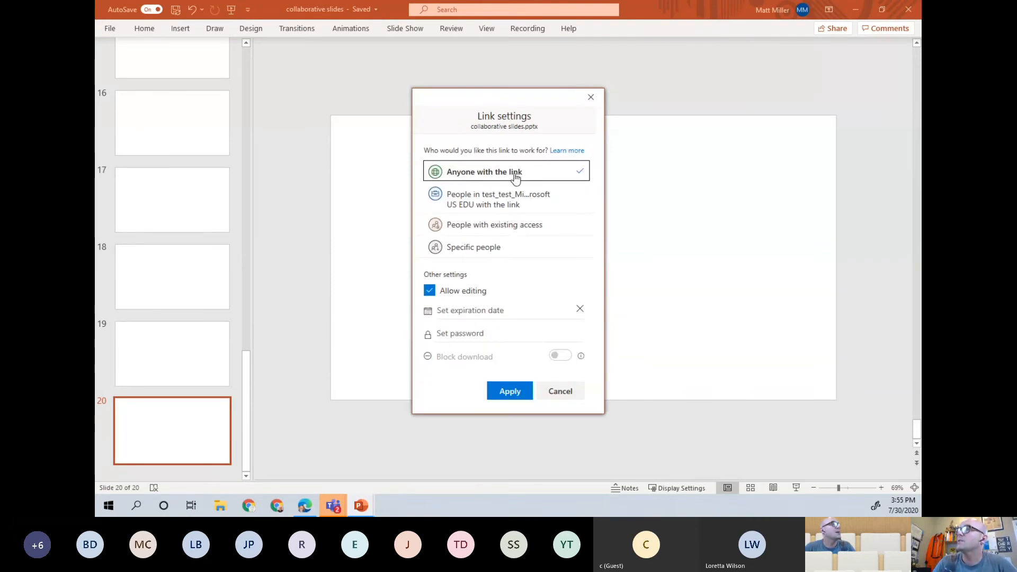
pyautogui.click(517, 392)
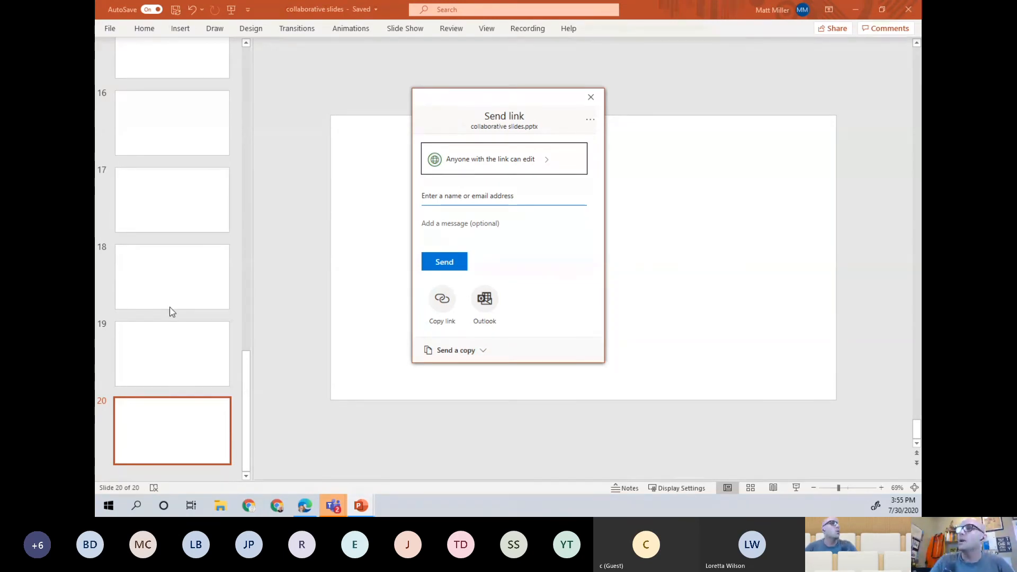
pyautogui.click(442, 305)
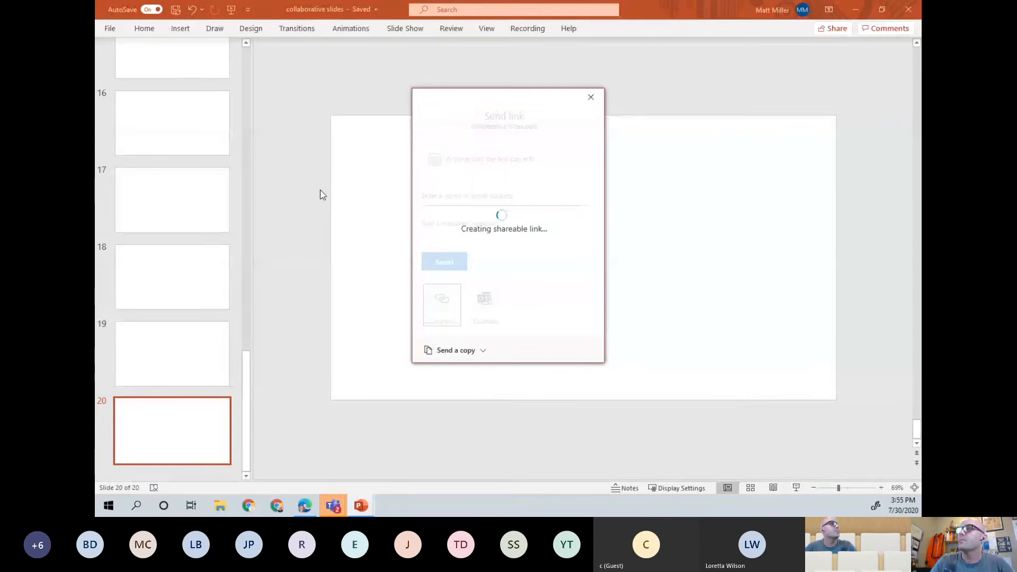
pyautogui.click(591, 97)
# - Add a wide text box along the top of slide 1 and enter the presenter's full name
pyautogui.scroll(10, 226, 299)
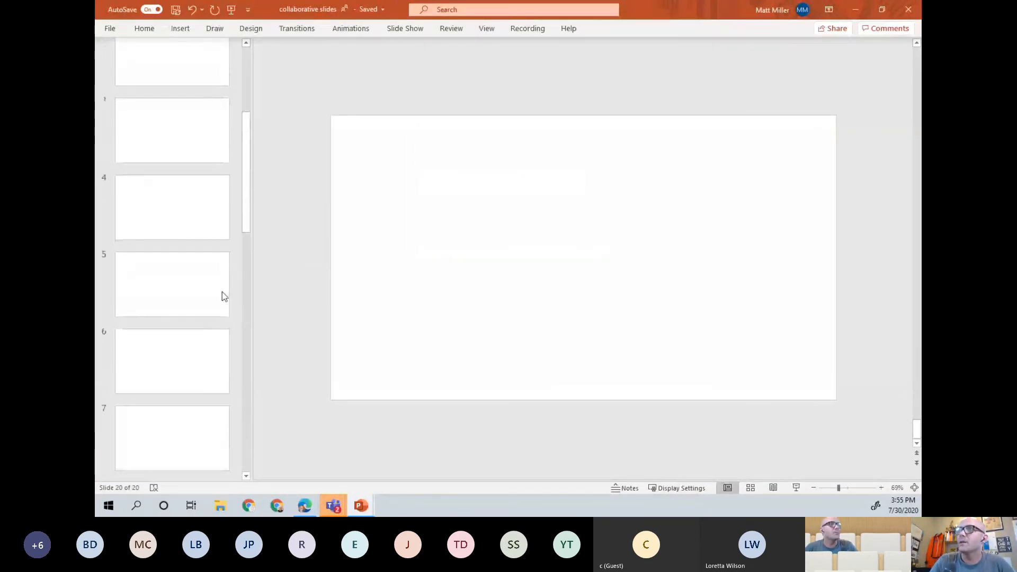
pyautogui.scroll(3, 221, 295)
pyautogui.click(201, 68)
pyautogui.click(191, 33)
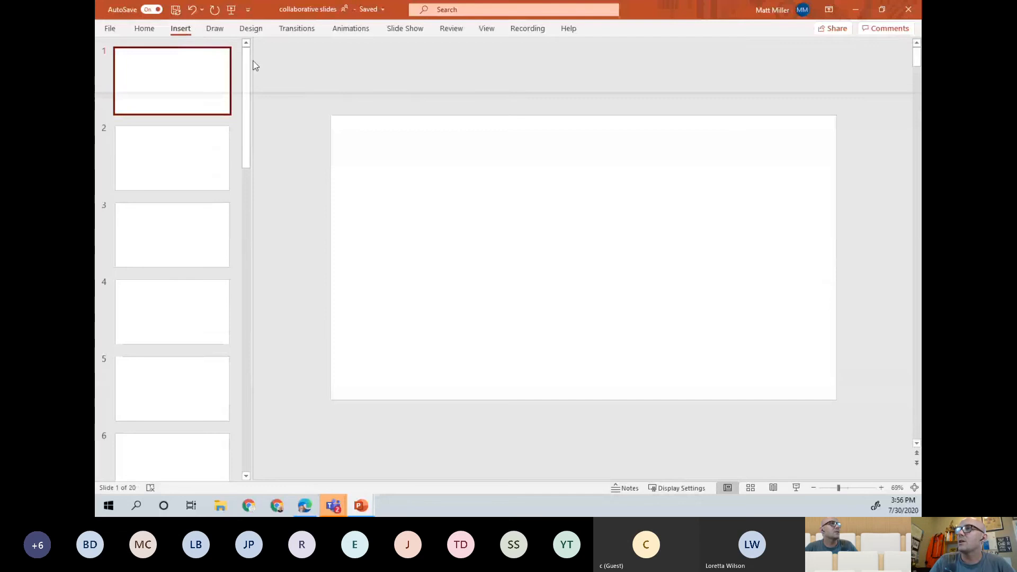
pyautogui.click(647, 60)
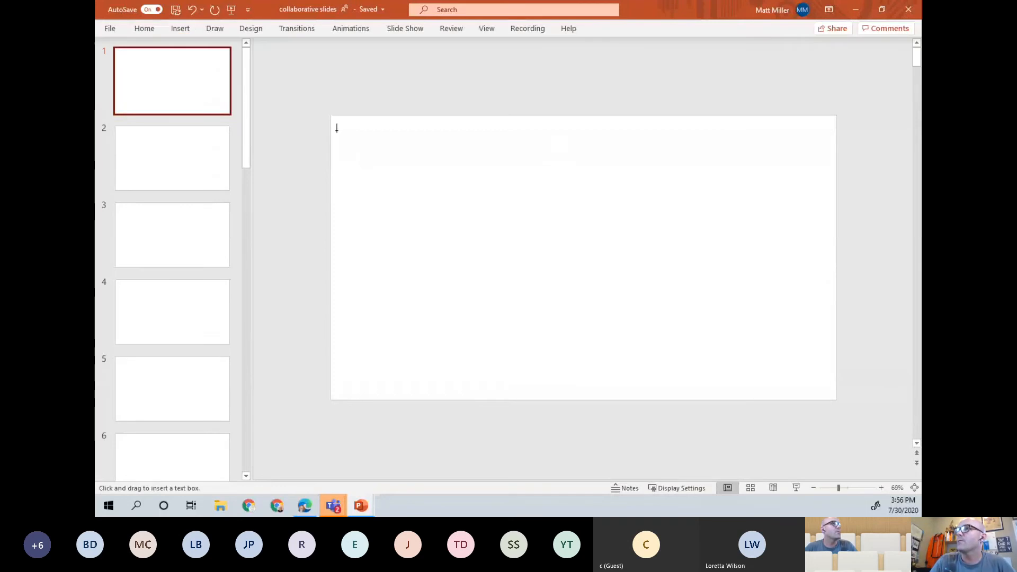
pyautogui.moveTo(337, 128); pyautogui.dragTo(789, 178)
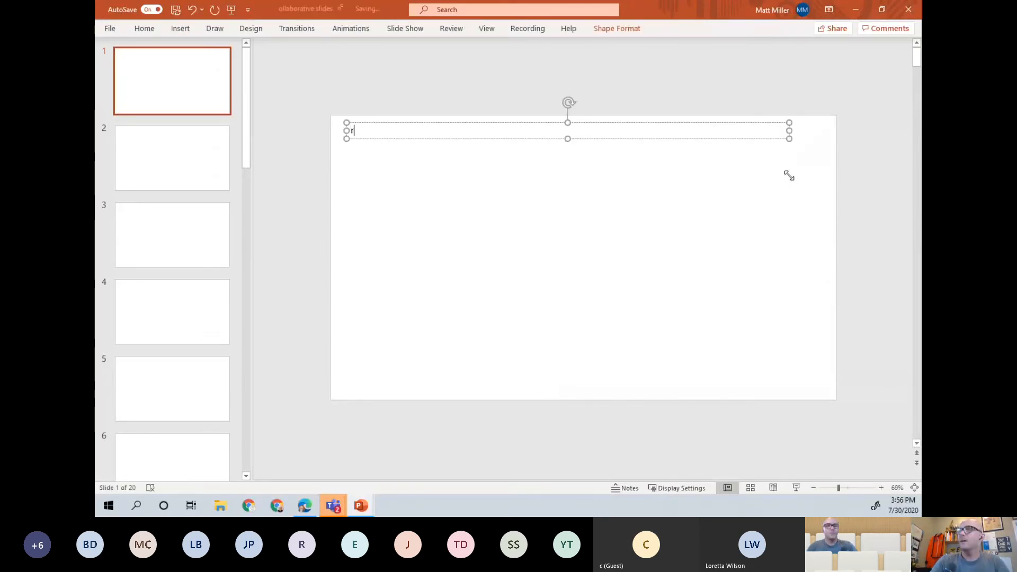
pyautogui.press('BackSpace')
pyautogui.write('Matt Mi')
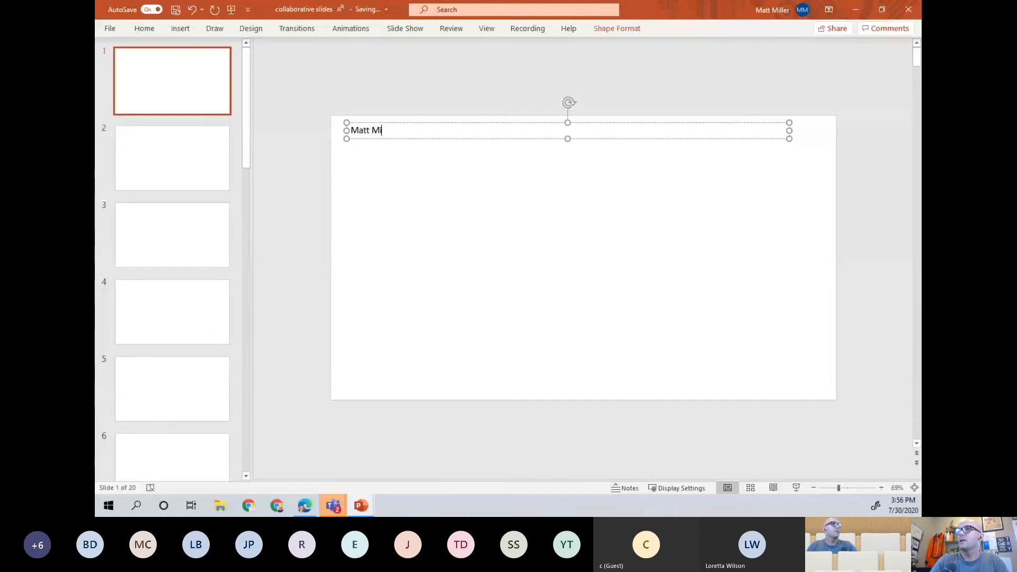
pyautogui.write('ller')
pyautogui.click(728, 96)
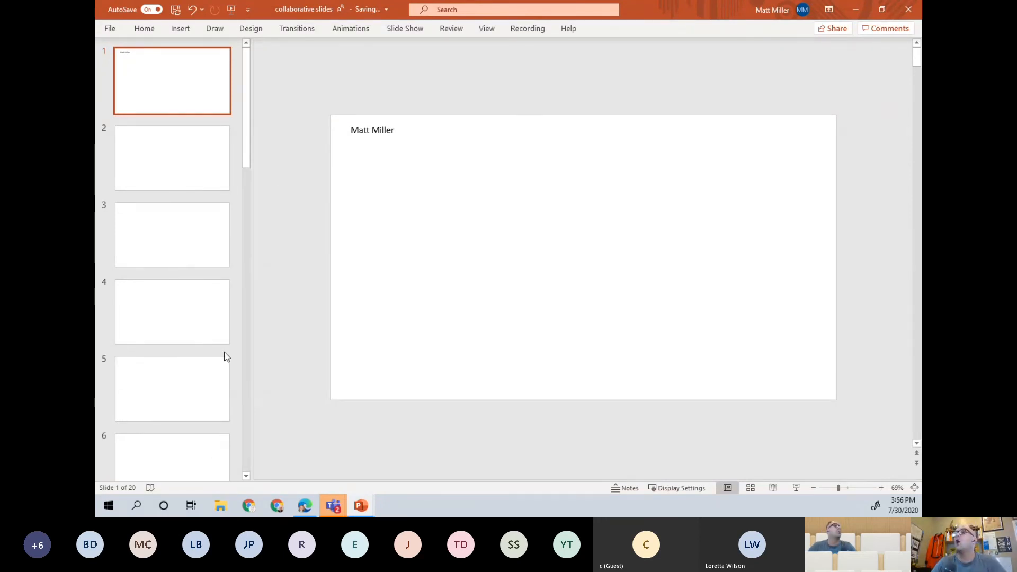
# - Replace all the text in slide 1's text box with "Name"
pyautogui.doubleClick(375, 131)
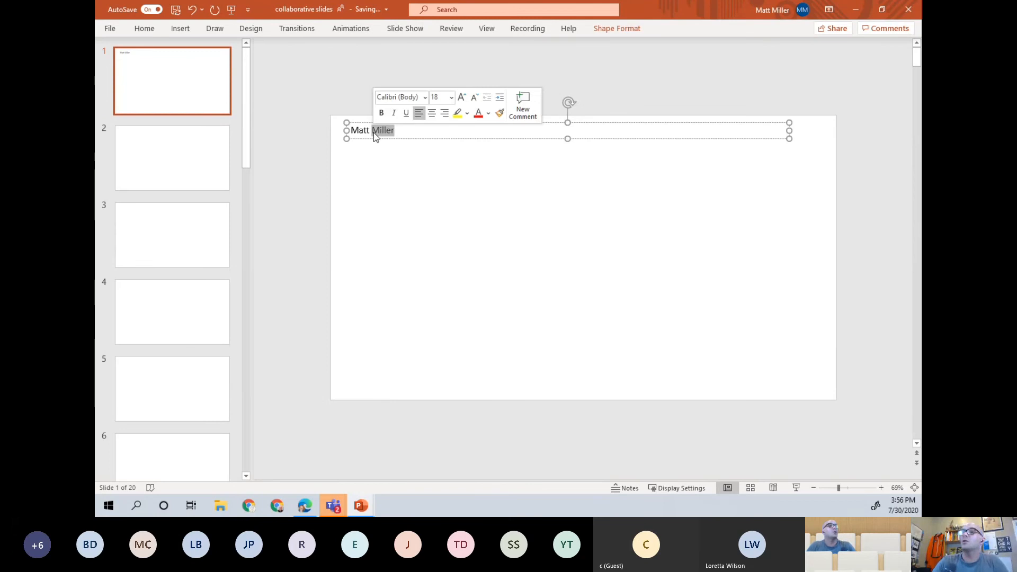
pyautogui.hotkey('ctrl', 'a')
pyautogui.write('Name')
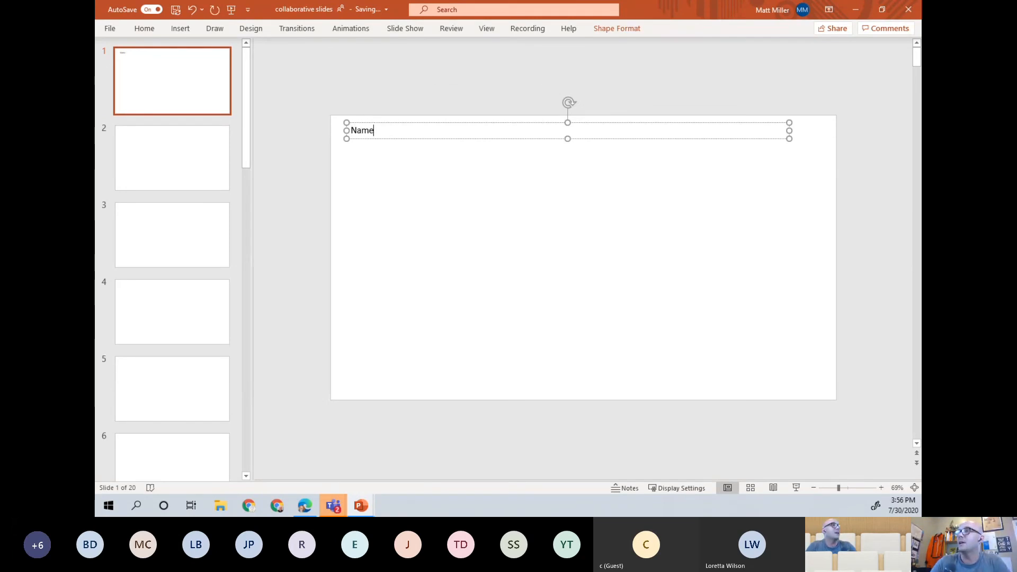
# - Move slide 1's "Name" text box slightly lower, and delete the blank slides 2 through 20
pyautogui.click(391, 120)
pyautogui.moveTo(391, 127); pyautogui.dragTo(393, 136)
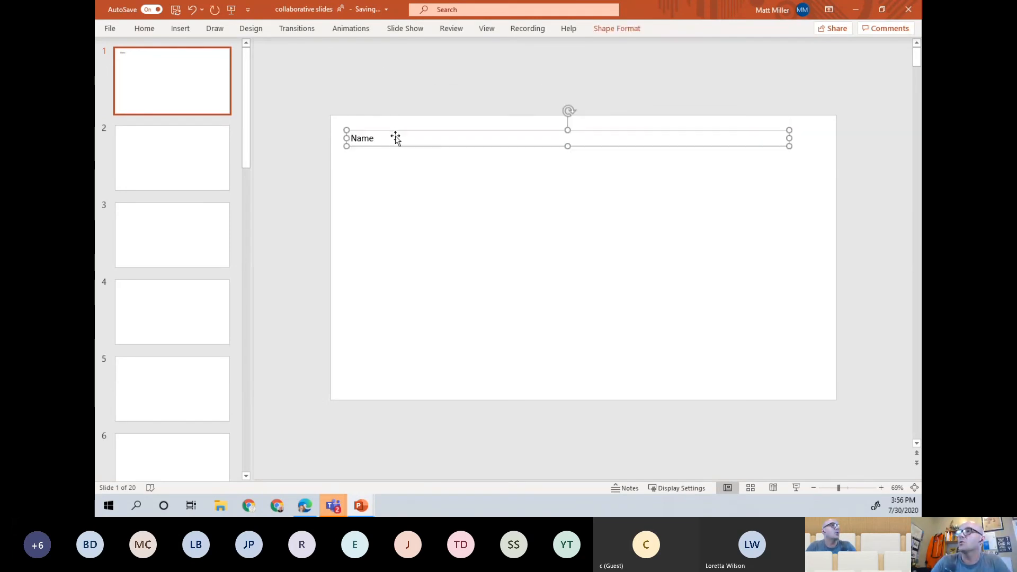
pyautogui.click(208, 166)
pyautogui.scroll(-4, 210, 324)
pyautogui.scroll(-9, 210, 325)
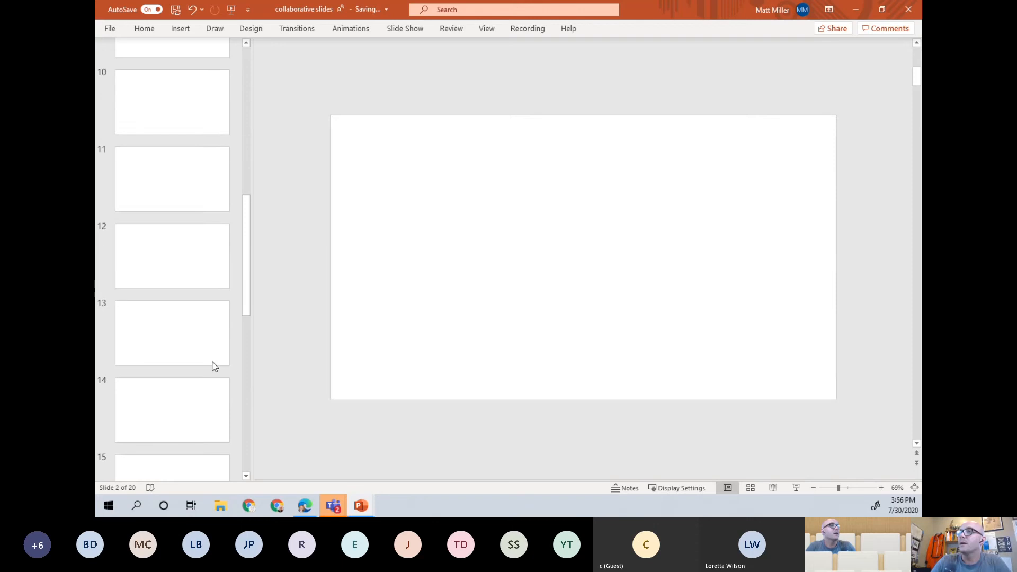
pyautogui.scroll(-1, 215, 396)
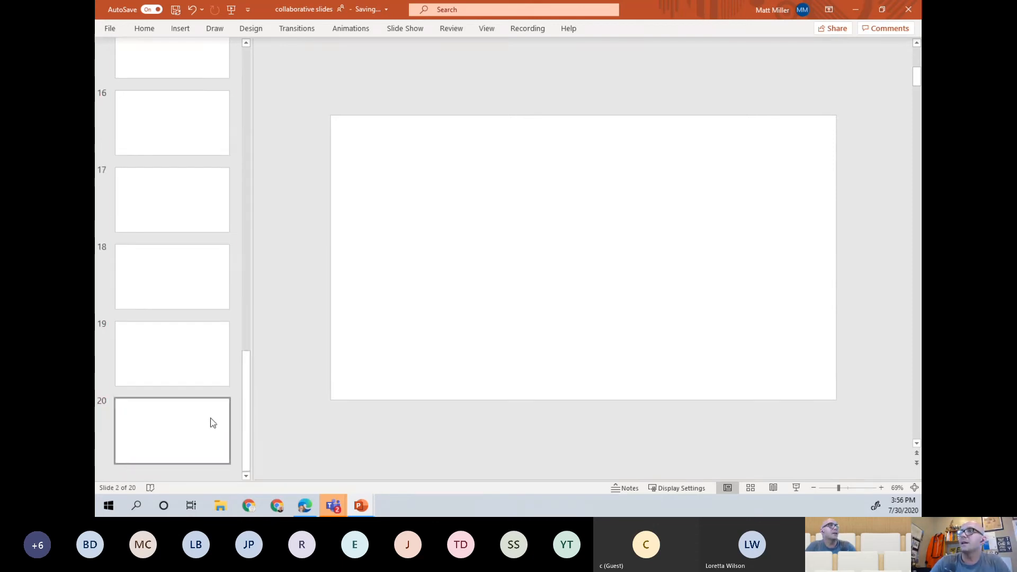
pyautogui.keyDown('shift'); pyautogui.click(210, 418); pyautogui.keyUp('shift')
pyautogui.press('Delete')
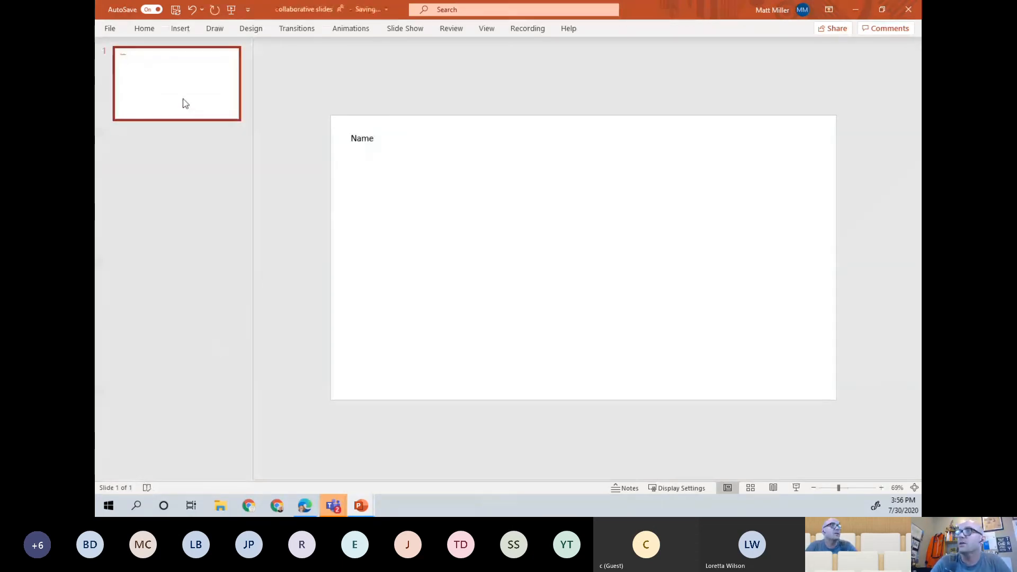
# - Duplicate the "Name" slide repeatedly until the deck holds 22 slides
pyautogui.hotkey('ctrl', 'd')
pyautogui.click(181, 163)
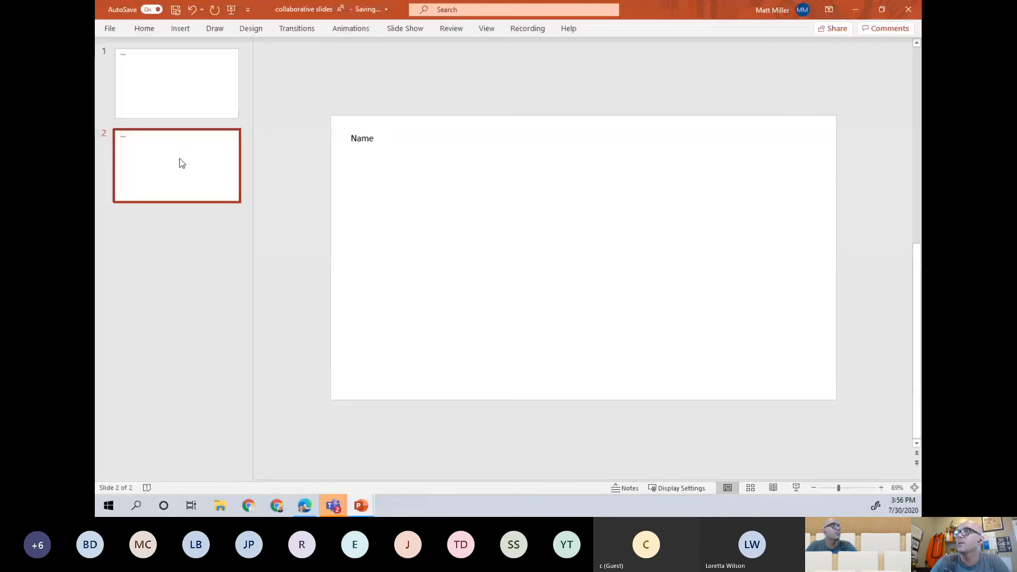
pyautogui.hotkey('ctrl', 'd')
pyautogui.hotkey('ctrl', 'd')
pyautogui.hotkey('ctrl', 'd')
pyautogui.hotkey('ctrl', 'd')
pyautogui.hotkey('ctrl', 'd')
pyautogui.hotkey('ctrl', 'd')
pyautogui.hotkey('ctrl', 'd')
pyautogui.hotkey('ctrl', 'd')
pyautogui.hotkey('ctrl', 'd')
pyautogui.hotkey('ctrl', 'd')
pyautogui.hotkey('ctrl', 'd')
pyautogui.hotkey('ctrl', 'd')
pyautogui.hotkey('ctrl', 'd')
pyautogui.hotkey('ctrl', 'd')
pyautogui.hotkey('ctrl', 'd')
pyautogui.hotkey('ctrl', 'd')
pyautogui.hotkey('ctrl', 'd')
pyautogui.hotkey('ctrl', 'd')
pyautogui.hotkey('ctrl', 'd')
pyautogui.hotkey('ctrl', 'd')
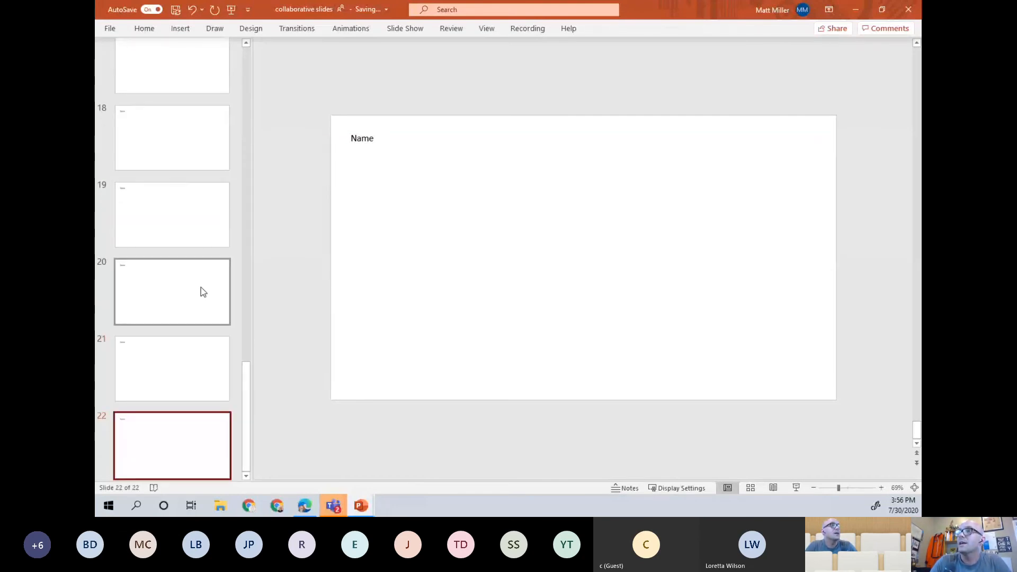
# - Insert a title-and-content slide after slide 1, and delete it again
pyautogui.scroll(10, 201, 287)
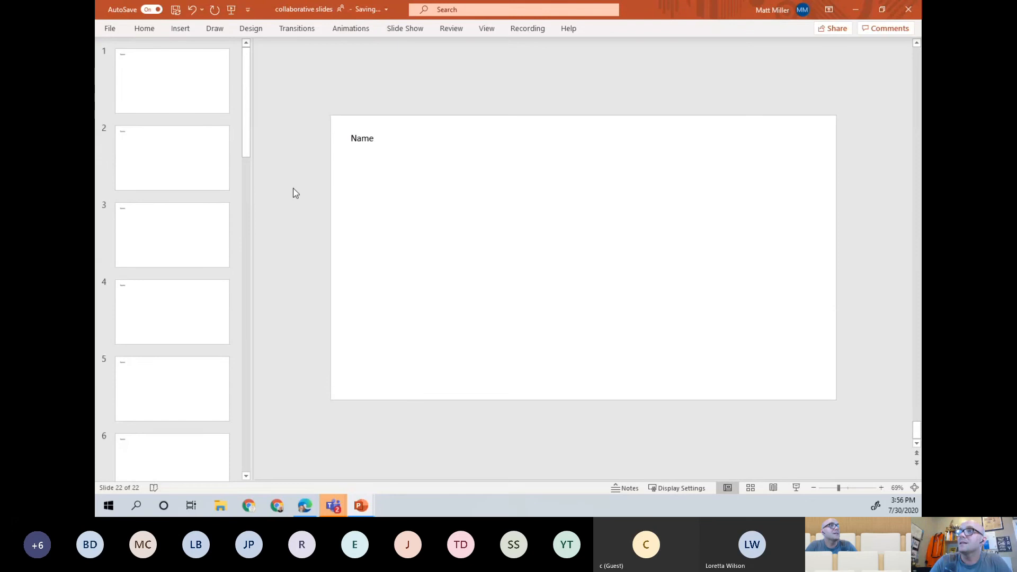
pyautogui.click(159, 81)
pyautogui.click(144, 29)
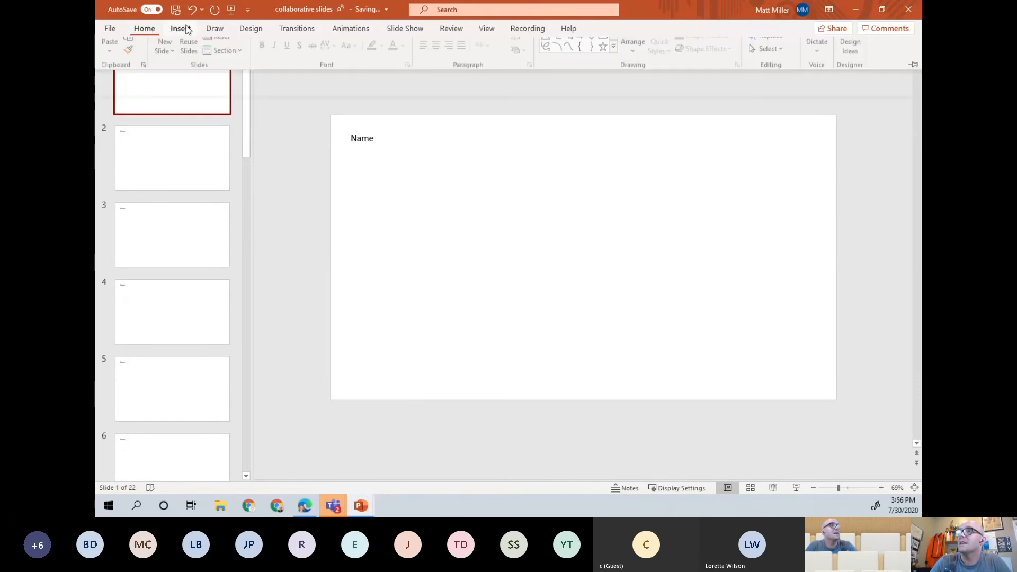
pyautogui.click(180, 29)
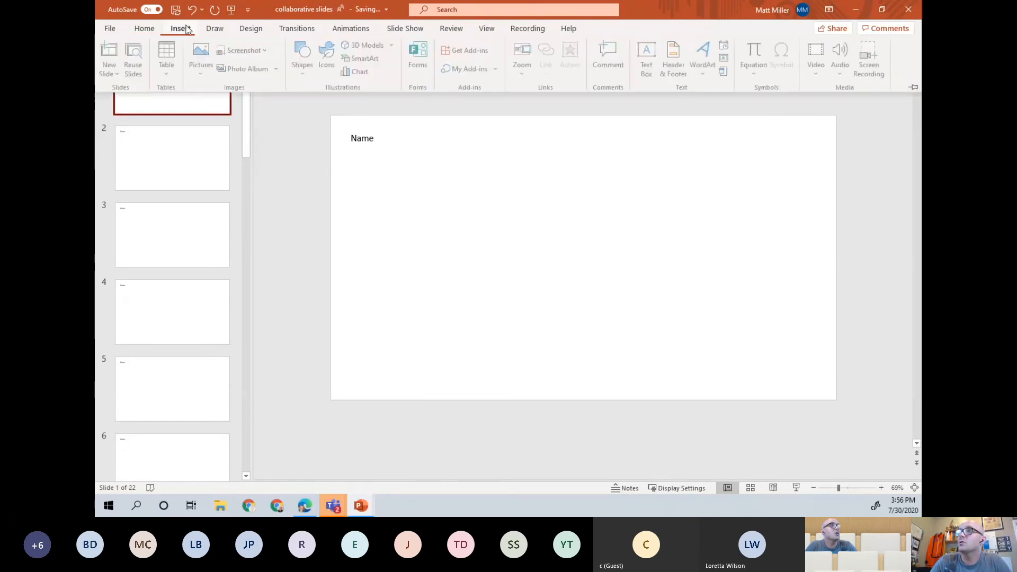
pyautogui.click(119, 68)
pyautogui.click(192, 126)
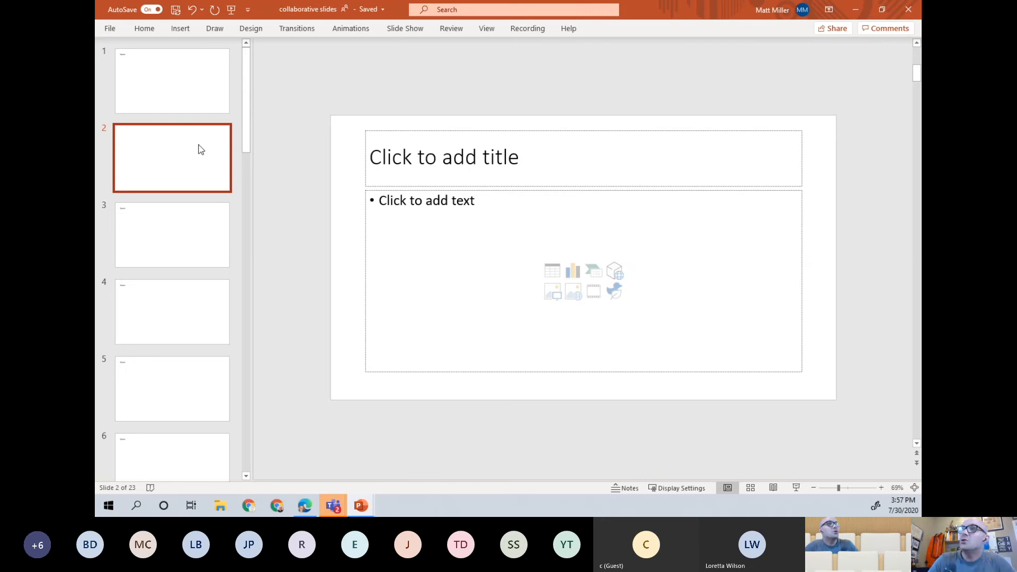
pyautogui.press('Delete')
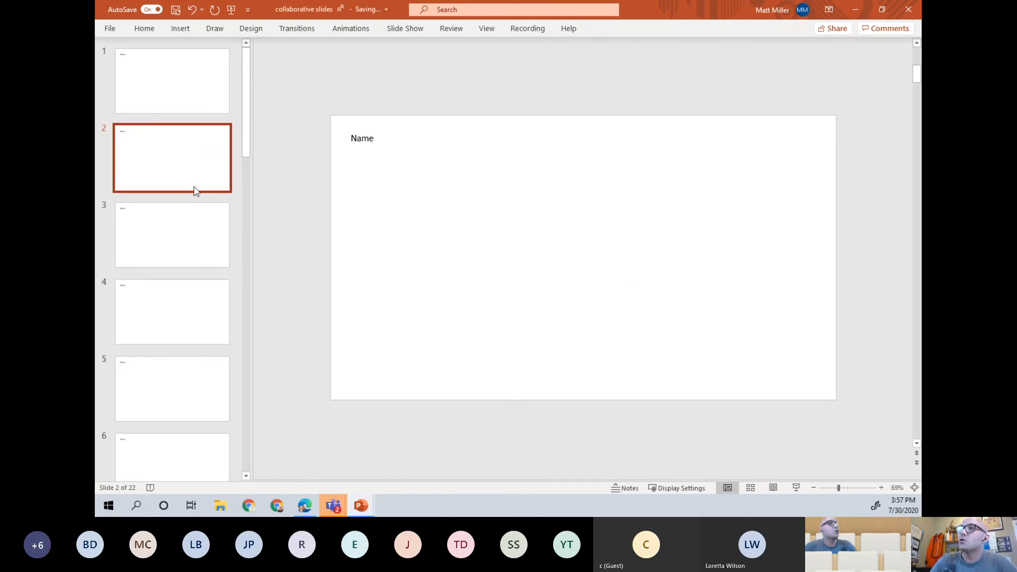
# - Delete slides 2 through 22, keeping only the first "Name" slide
pyautogui.scroll(-5, 180, 238)
pyautogui.scroll(-6, 173, 256)
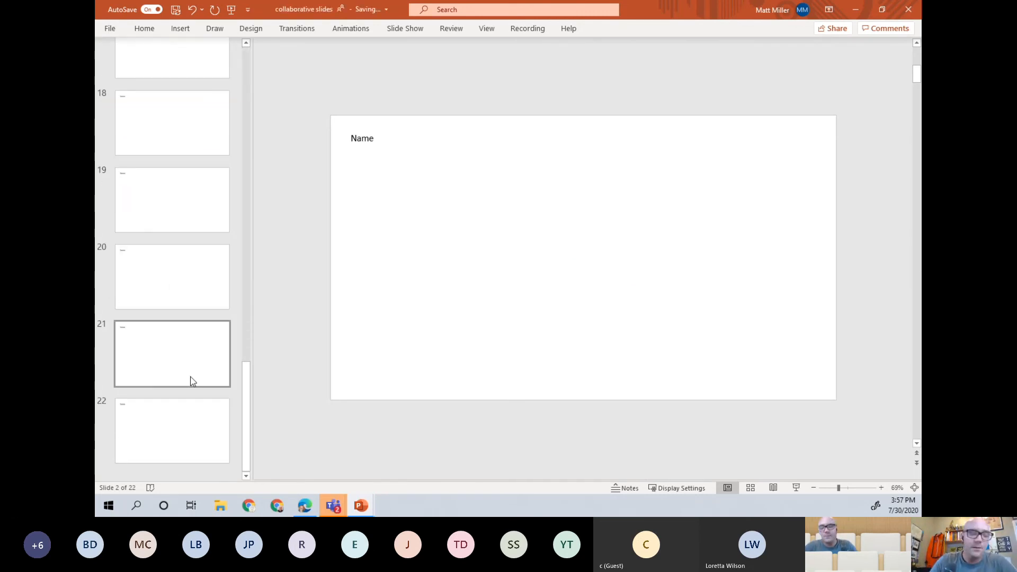
pyautogui.keyDown('shift'); pyautogui.click(200, 419); pyautogui.keyUp('shift')
pyautogui.press('Delete')
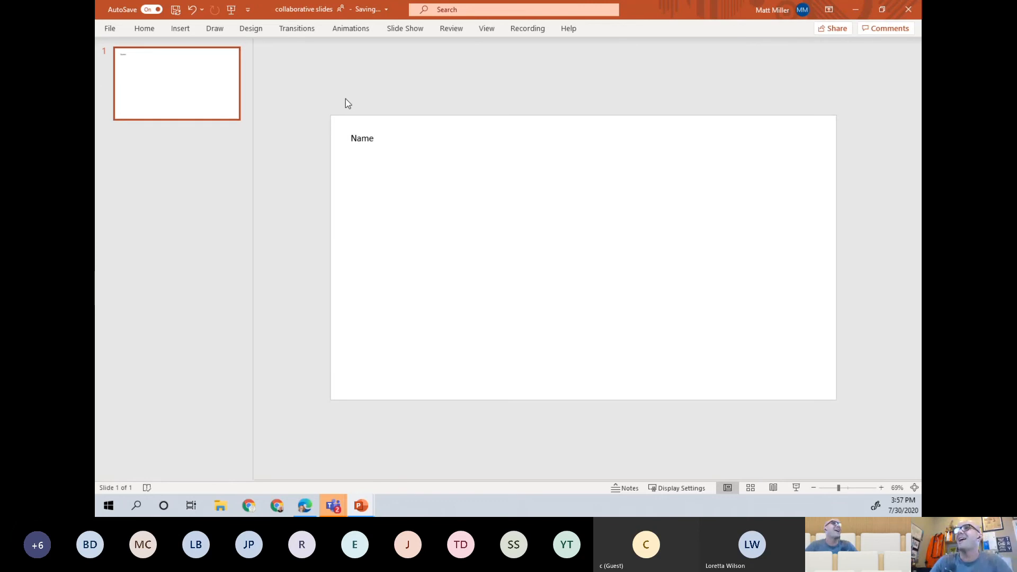
# - Draw a wide rectangle beneath the "Name" text and place a copy of it directly below
pyautogui.click(181, 33)
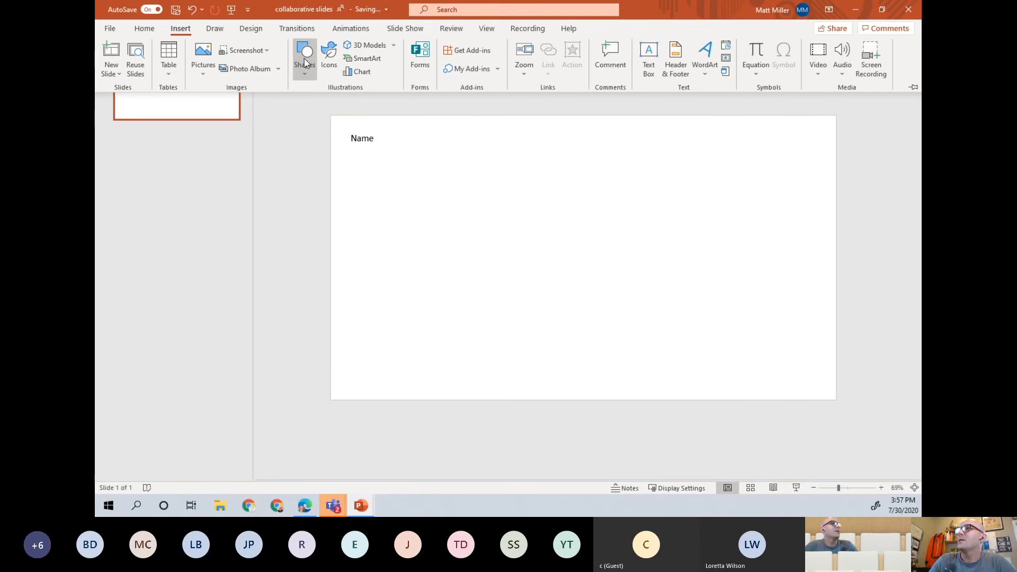
pyautogui.click(304, 62)
pyautogui.click(336, 104)
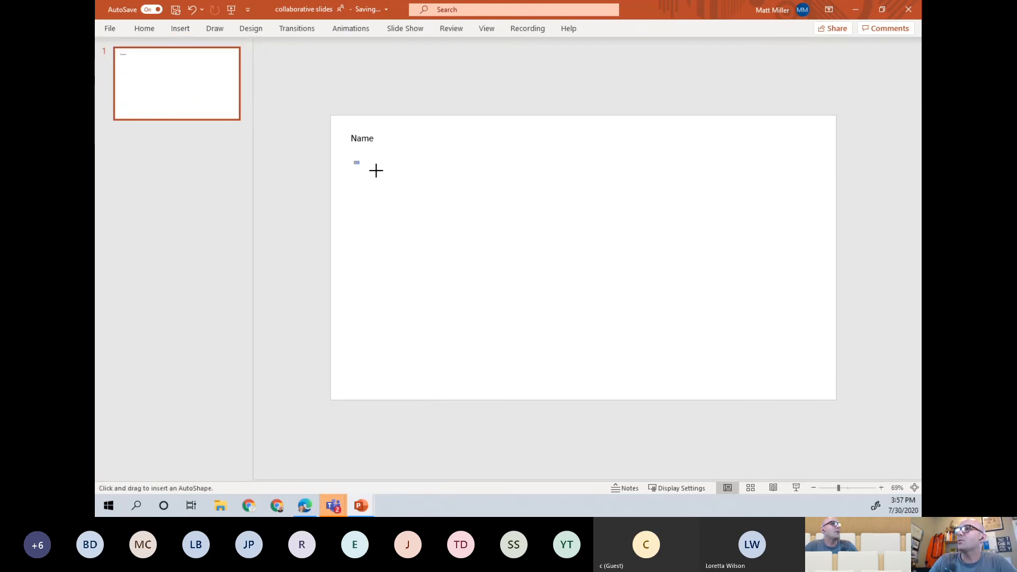
pyautogui.moveTo(376, 170); pyautogui.dragTo(658, 278)
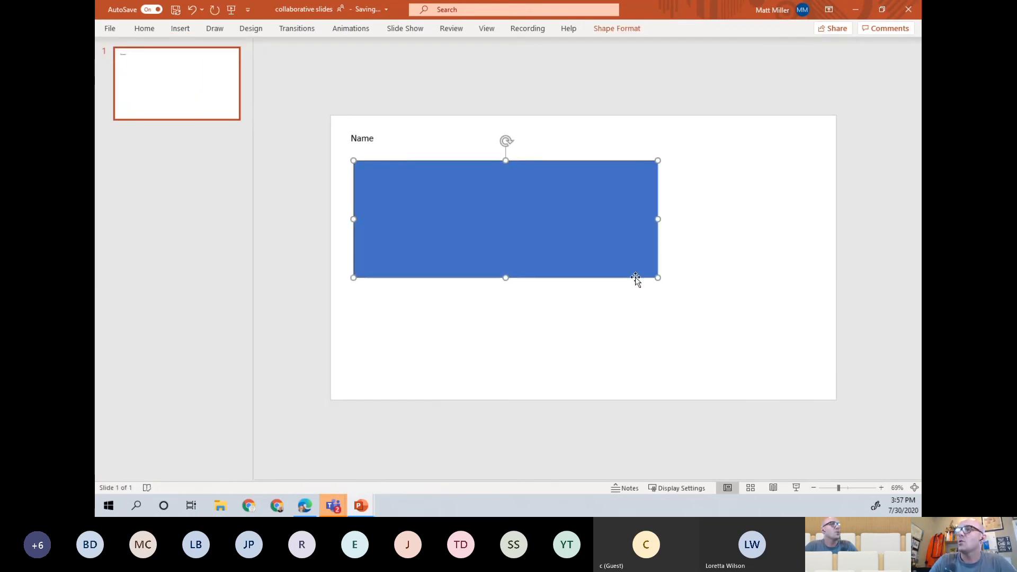
pyautogui.moveTo(563, 209); pyautogui.dragTo(554, 324)
# - Make a third rectangle copy and reshape it into a tall column filling the space to the right of the two wide rectangles
pyautogui.hotkey('ctrl', 'd')
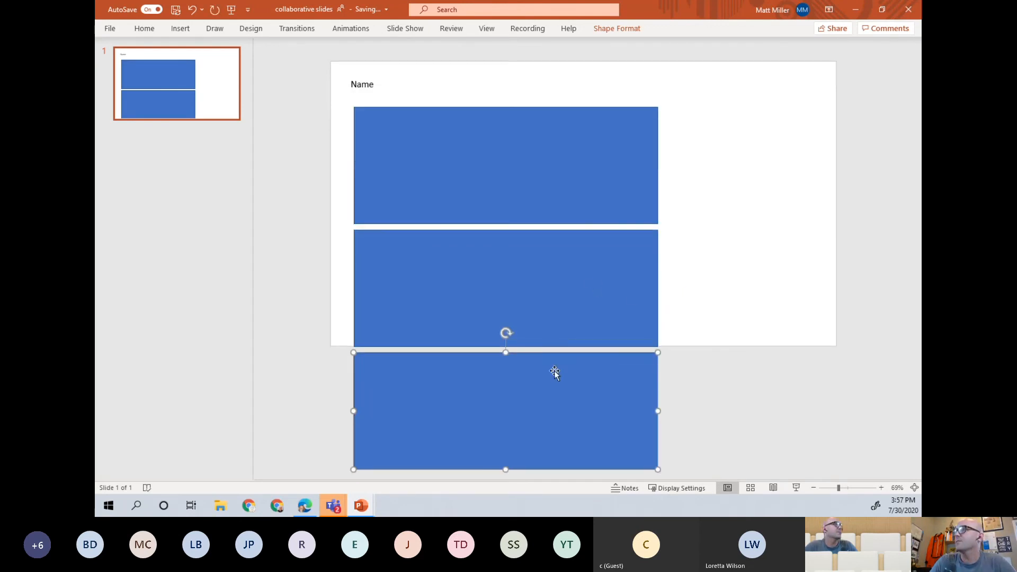
pyautogui.moveTo(555, 372); pyautogui.dragTo(726, 96)
pyautogui.moveTo(524, 245); pyautogui.dragTo(667, 392)
# - Nudge the two stacked wide rectangles upward together so they sit inside the slide's lower edge
pyautogui.click(566, 241)
pyautogui.keyDown('shift'); pyautogui.click(546, 342); pyautogui.keyUp('shift')
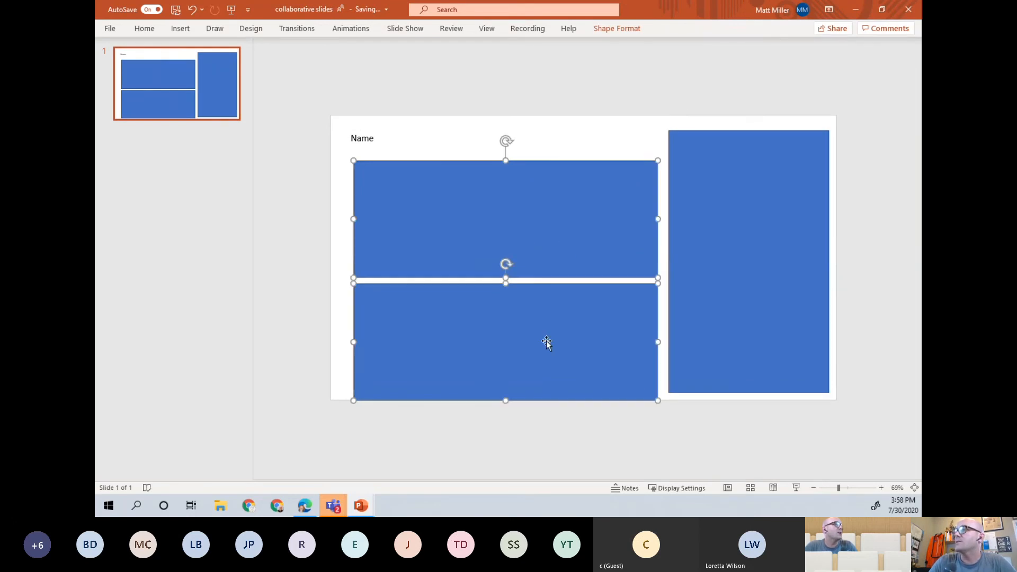
pyautogui.press('Up')
pyautogui.press('Up')
pyautogui.press('Up')
pyautogui.press('Up')
pyautogui.press('Up')
pyautogui.press('Up')
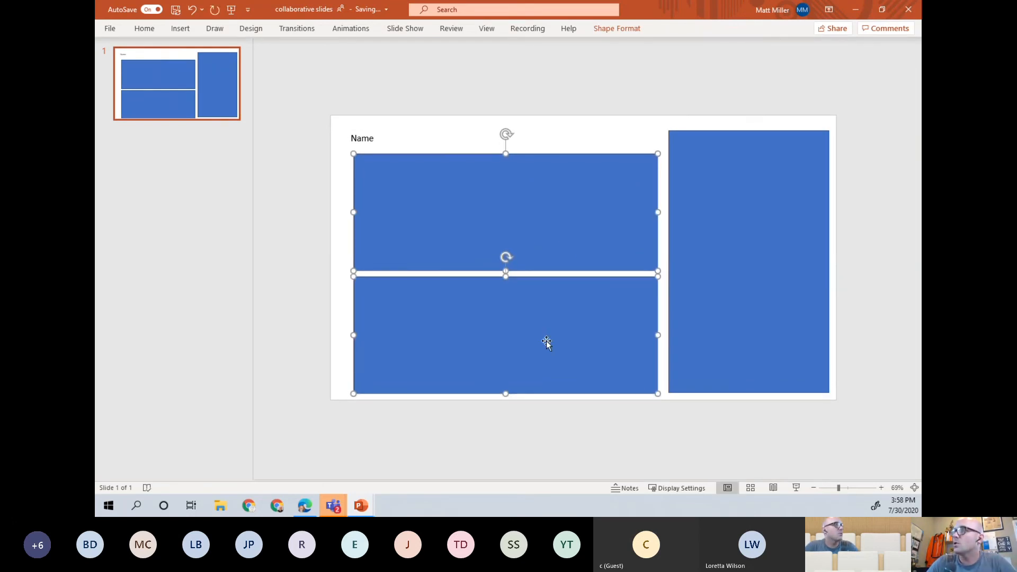
pyautogui.press('Up')
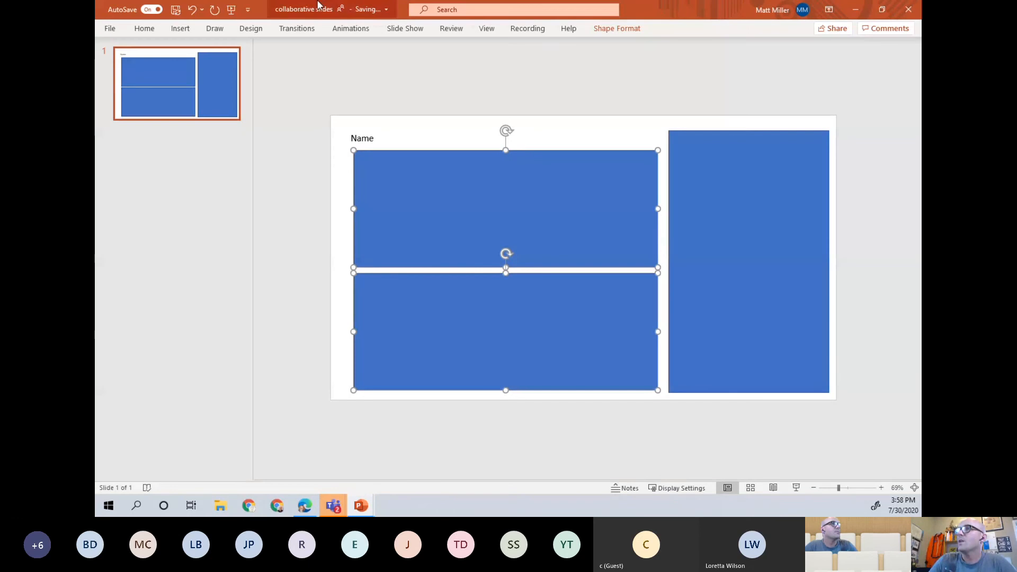
pyautogui.click(284, 88)
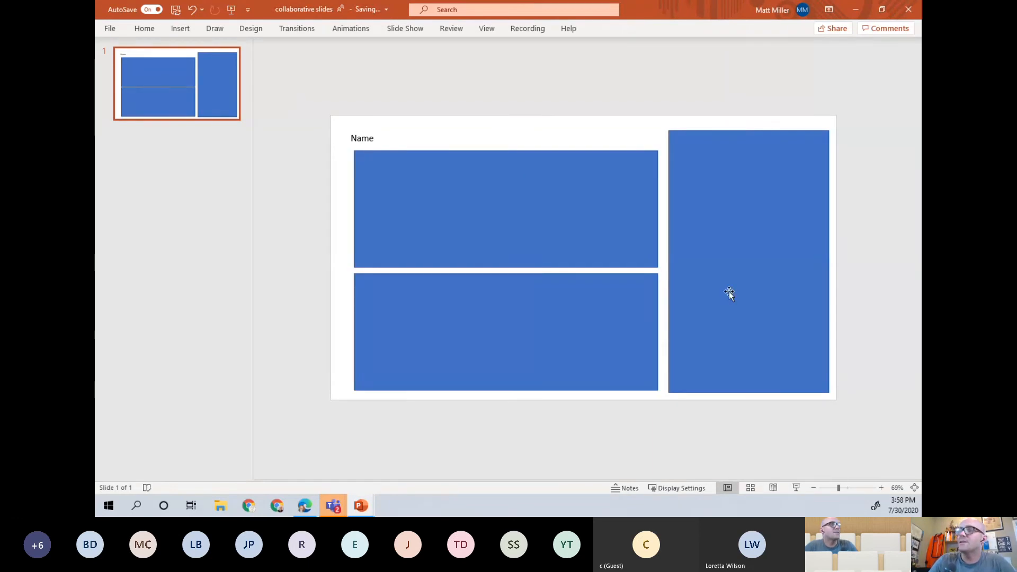
# - Duplicate the three-rectangle "Name" slide until the deck holds 20 slides, and return to the start of the slide list
pyautogui.click(209, 96)
pyautogui.hotkey('ctrl', 'd')
pyautogui.hotkey('ctrl', 'd')
pyautogui.hotkey('ctrl', 'd')
pyautogui.hotkey('ctrl', 'd')
pyautogui.hotkey('ctrl', 'd')
pyautogui.hotkey('ctrl', 'd')
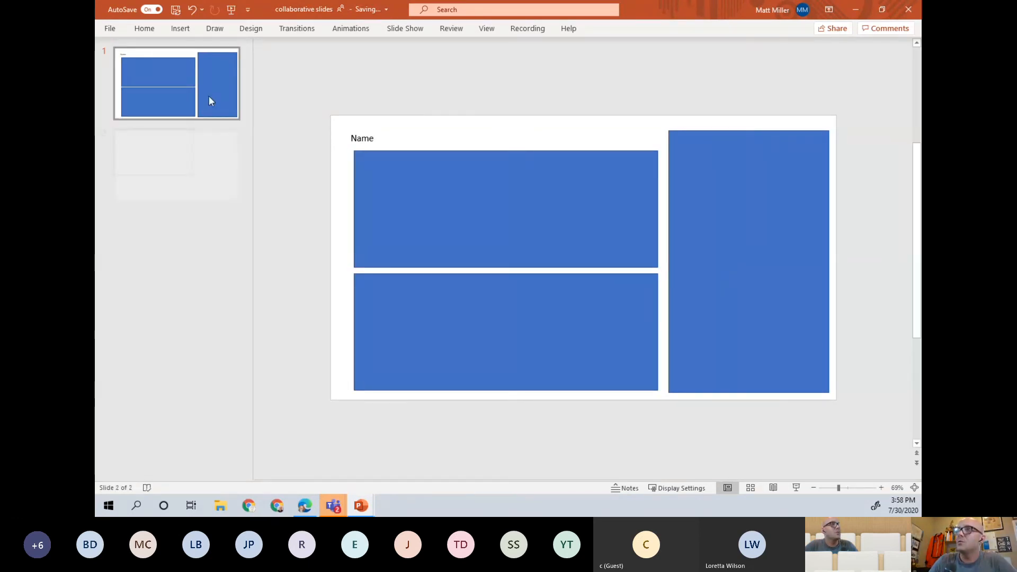
pyautogui.hotkey('ctrl', 'd')
pyautogui.hotkey('ctrl', 'd')
pyautogui.hotkey('ctrl', 'd')
pyautogui.hotkey('ctrl', 'd')
pyautogui.hotkey('ctrl', 'd')
pyautogui.hotkey('ctrl', 'd')
pyautogui.hotkey('ctrl', 'd')
pyautogui.hotkey('ctrl', 'd')
pyautogui.hotkey('ctrl', 'd')
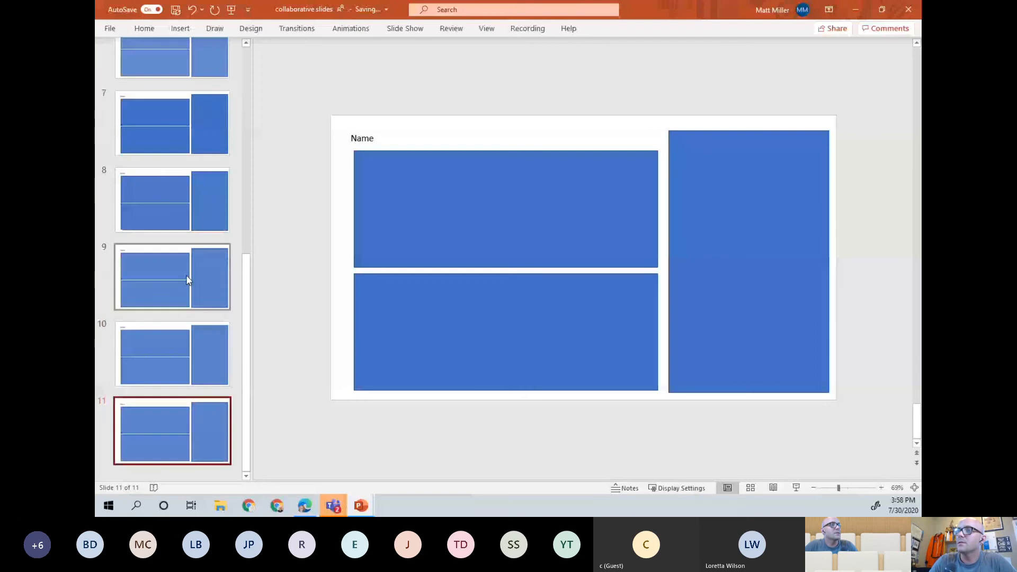
pyautogui.hotkey('ctrl', 'd')
pyautogui.hotkey('ctrl', 'd')
pyautogui.hotkey('ctrl', 'd')
pyautogui.hotkey('ctrl', 'd')
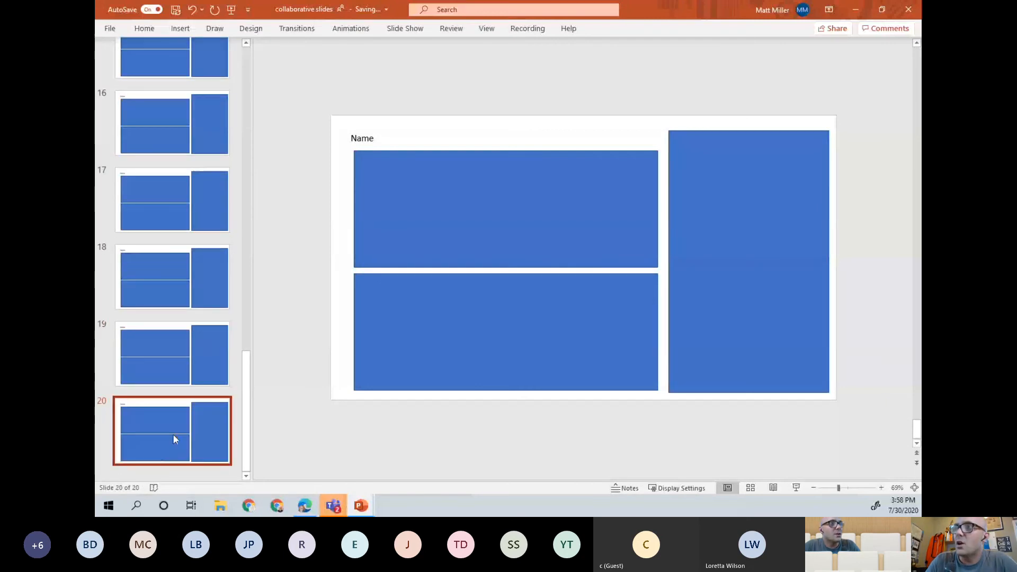
pyautogui.moveTo(250, 399); pyautogui.dragTo(215, 47)
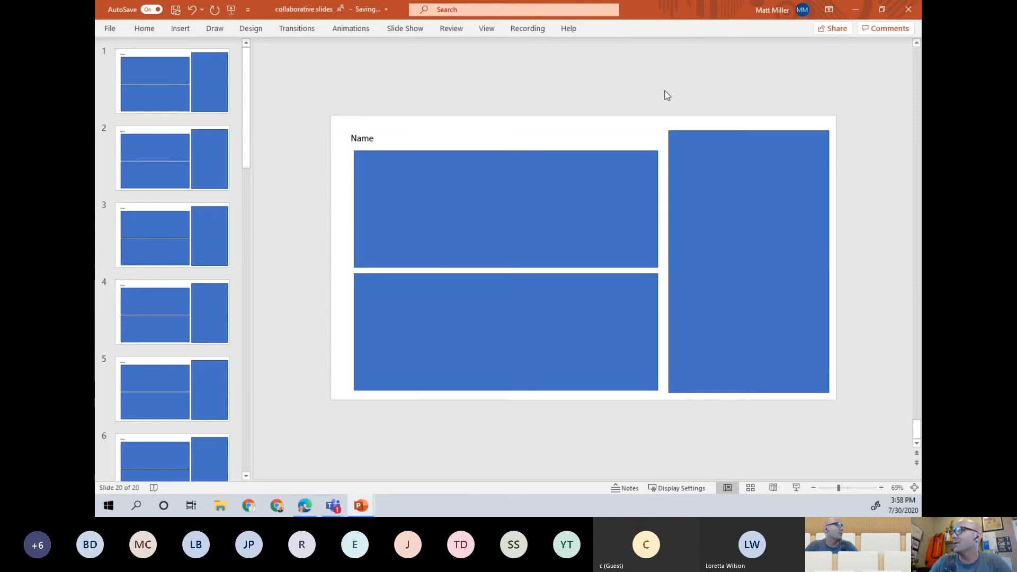
# - Switch to Edge's Ditch That Textbook PowerPoint templates page and select its web address, ditchthattextbook.com/powerpoint-templates/, for sharing in Teams
pyautogui.click(861, 10)
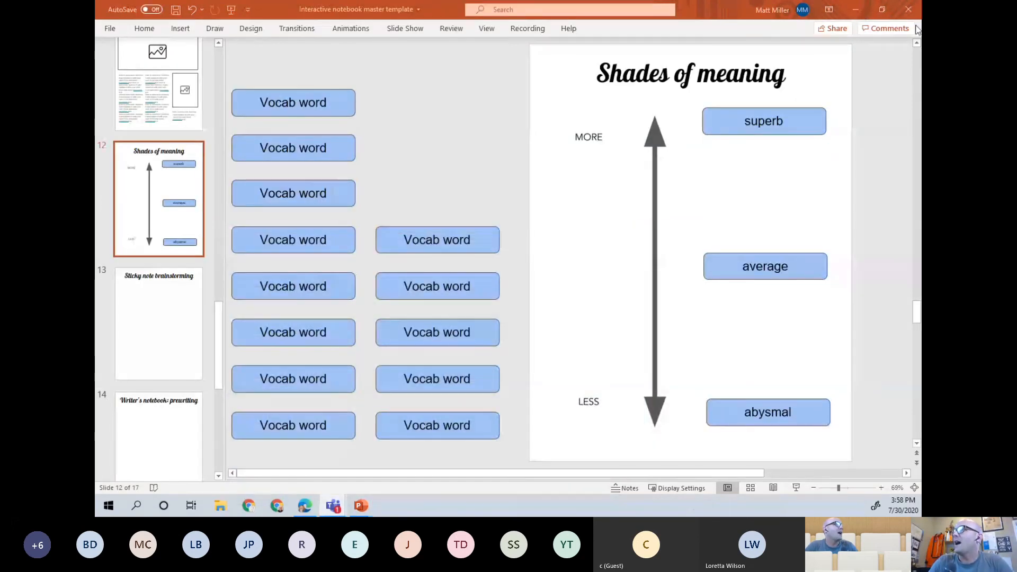
pyautogui.click(856, 10)
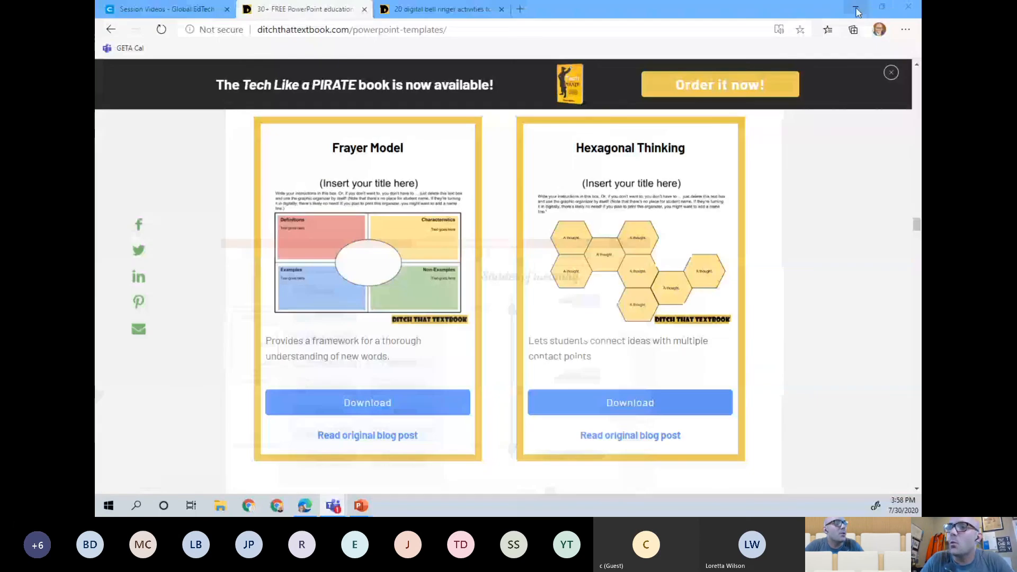
pyautogui.scroll(5, 805, 244)
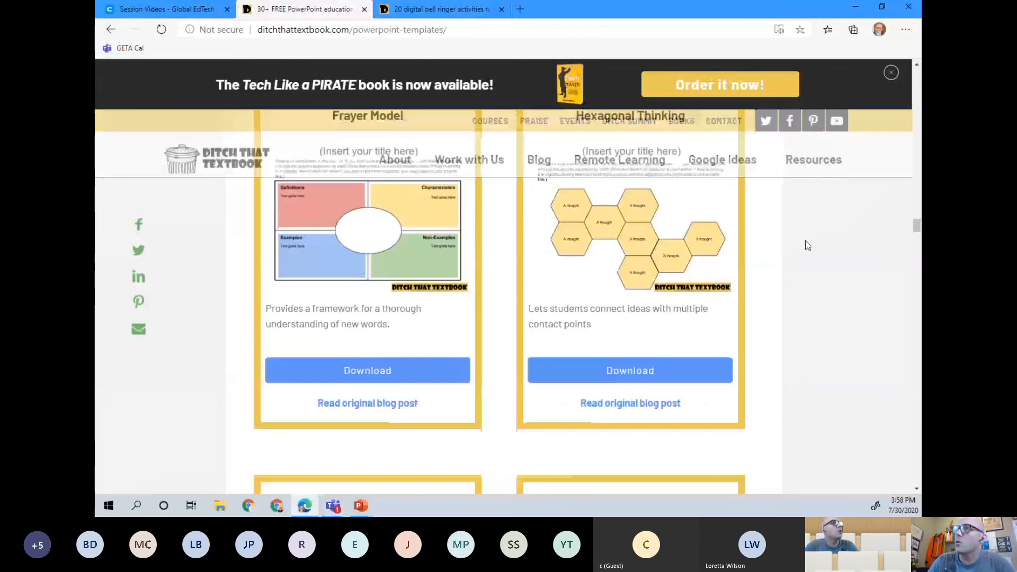
pyautogui.scroll(3, 794, 242)
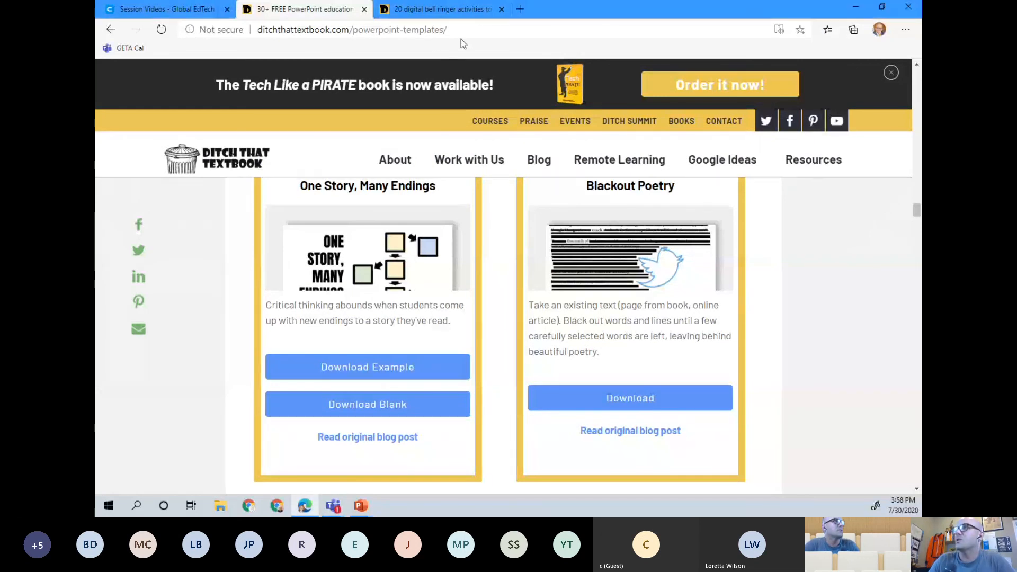
pyautogui.click(446, 31)
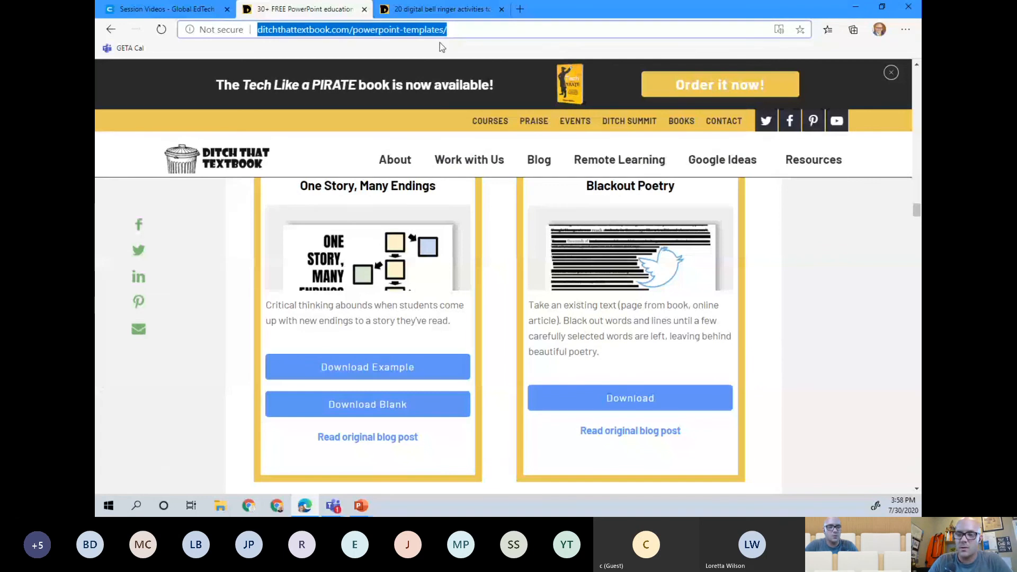
pyautogui.hotkey('alt', 'Tab')
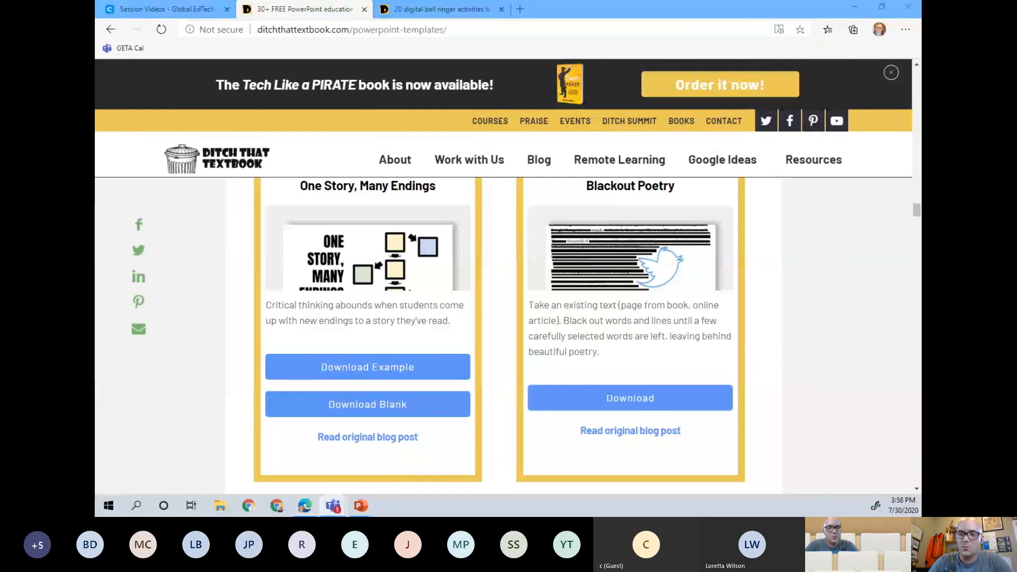